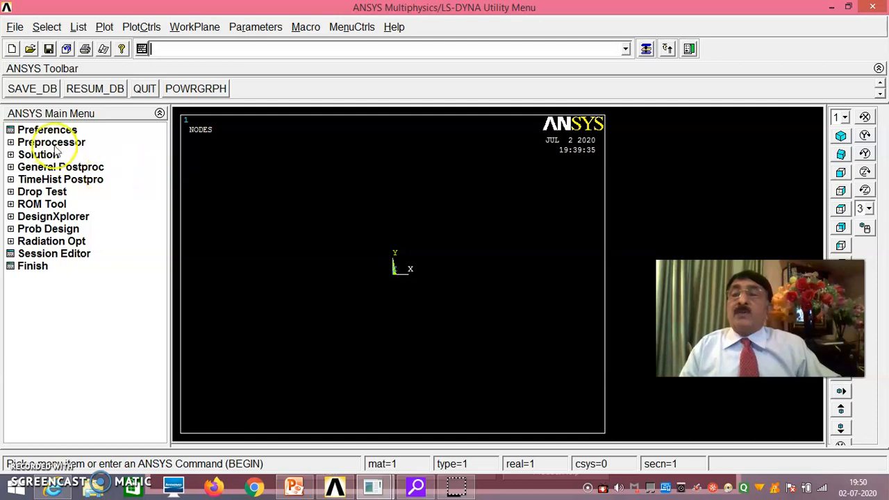
Step: Clear the database and start a new analysis without reading the start file
click(14, 26)
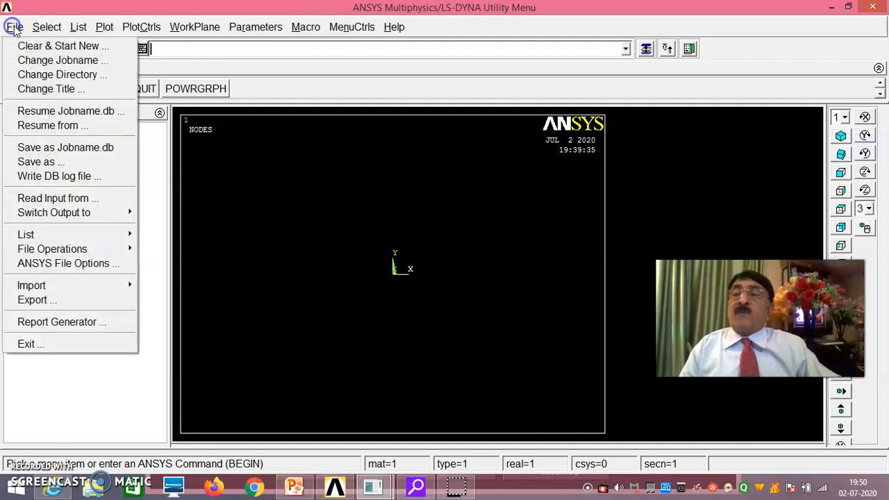
click(34, 43)
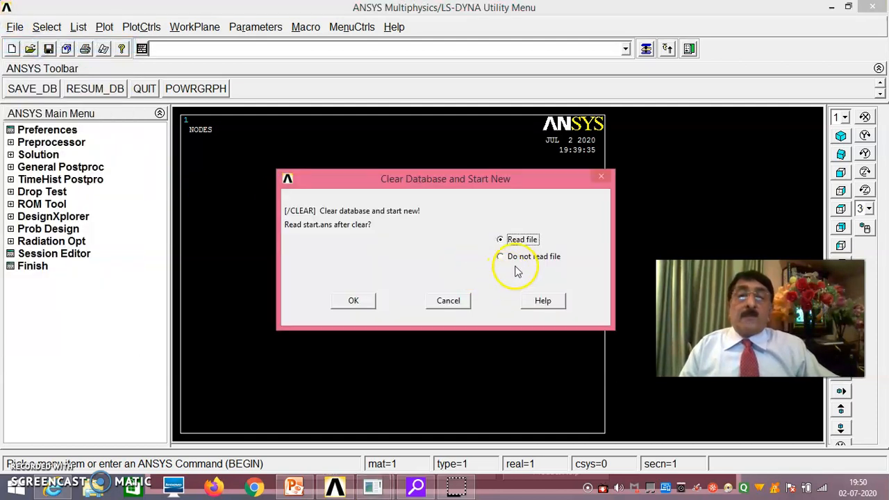
click(503, 256)
click(368, 296)
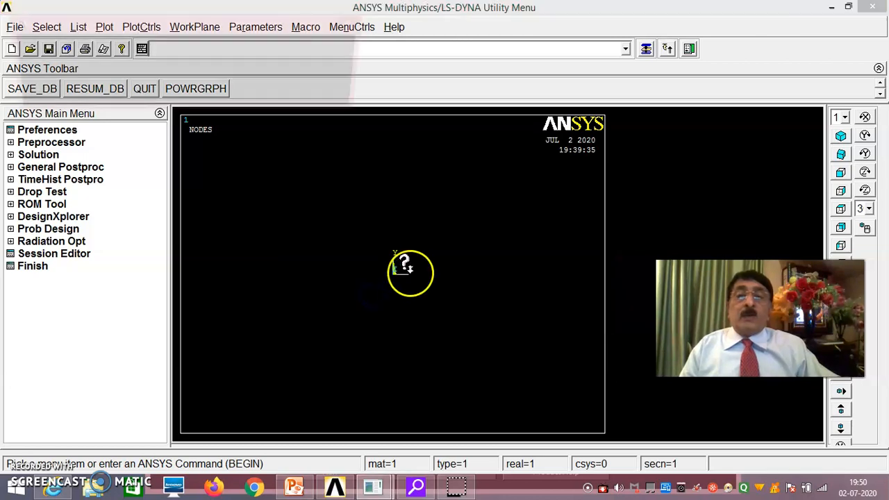
click(162, 96)
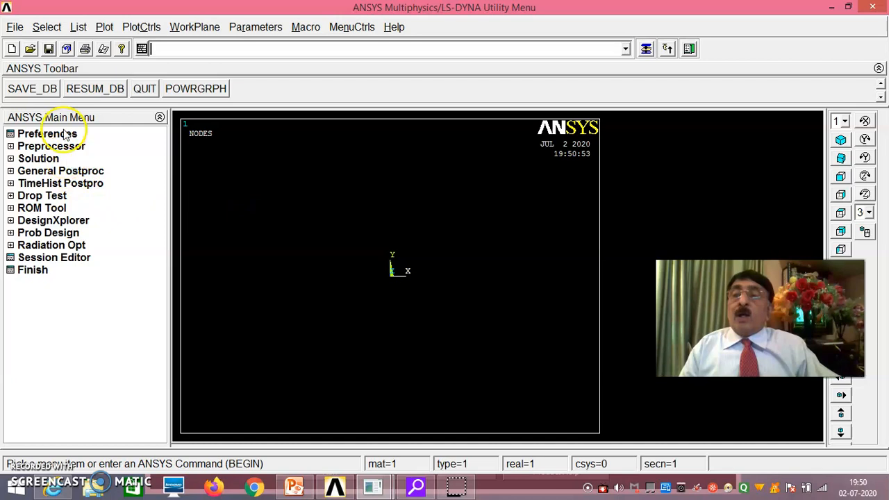
Step: Change the jobname to the author's first name followed by "_Taper" and turn on new log and error files
click(16, 28)
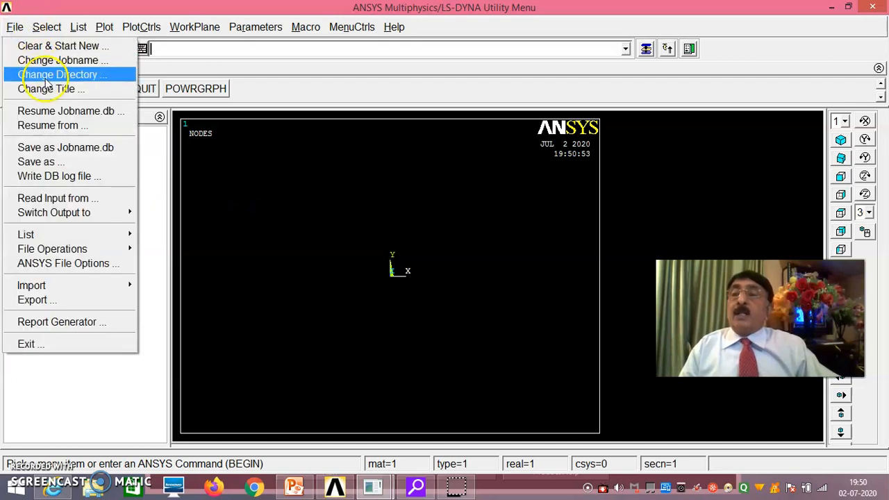
click(50, 64)
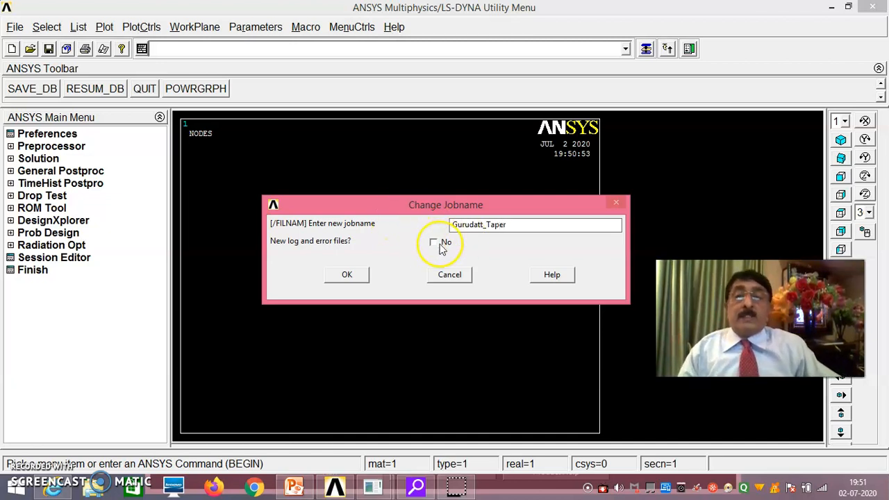
click(348, 275)
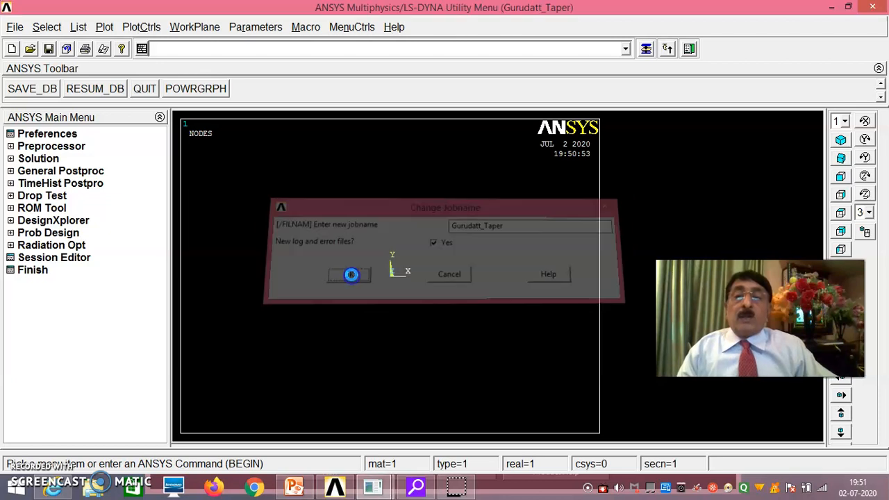
Step: Set the analysis title to "Tapered Bar Problem" and replot the graphics window
click(15, 27)
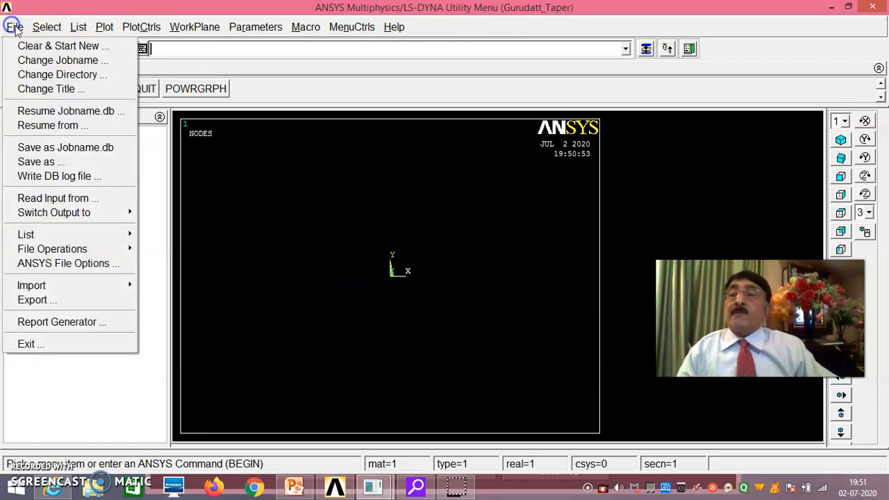
click(58, 95)
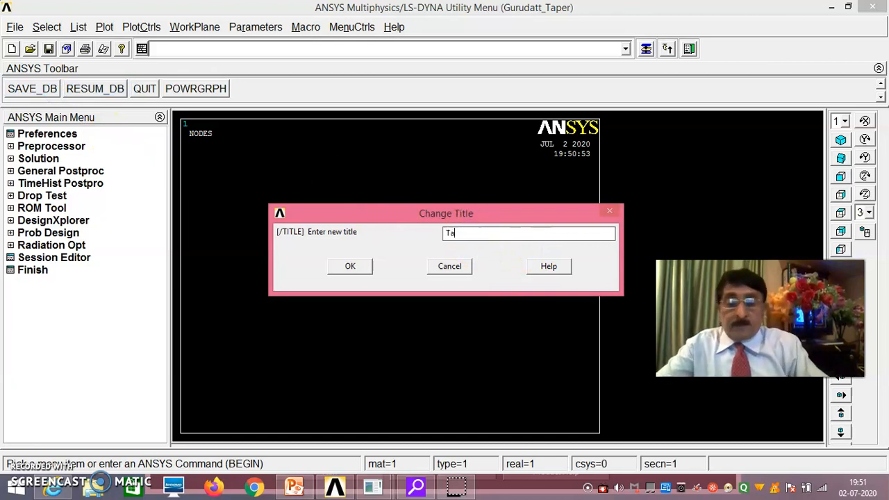
text(Tapered Bar Problem)
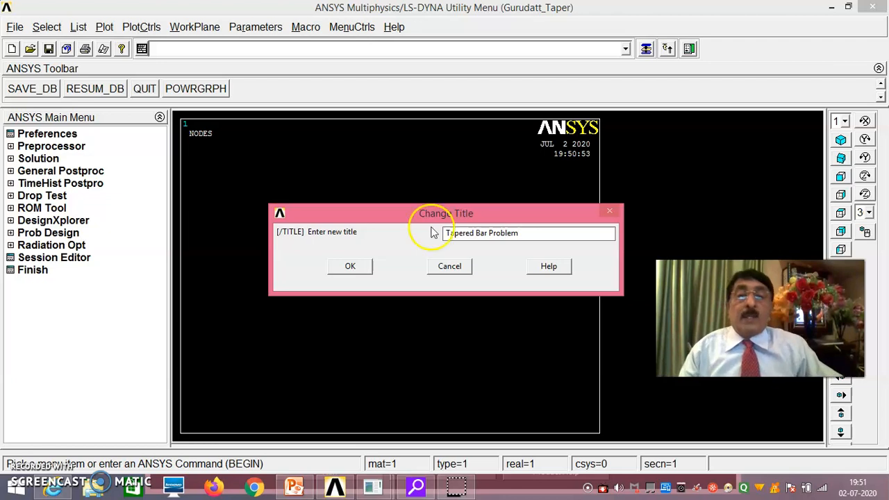
click(350, 266)
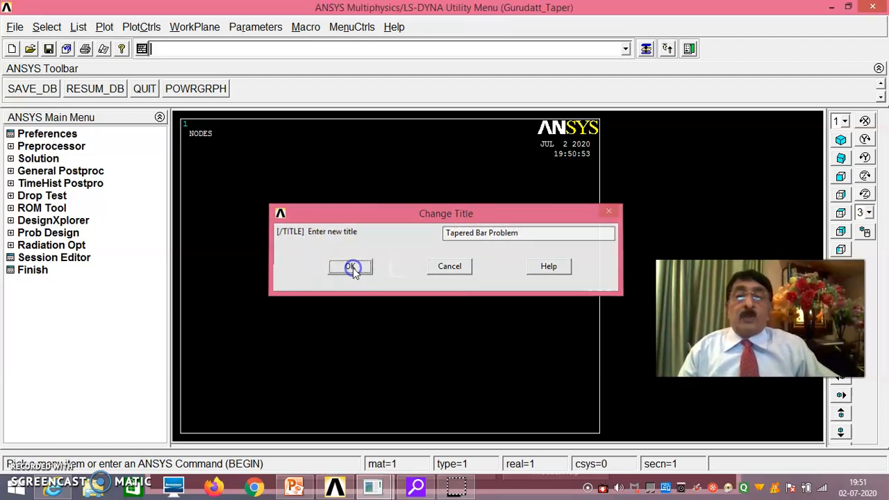
right_click(341, 186)
click(351, 230)
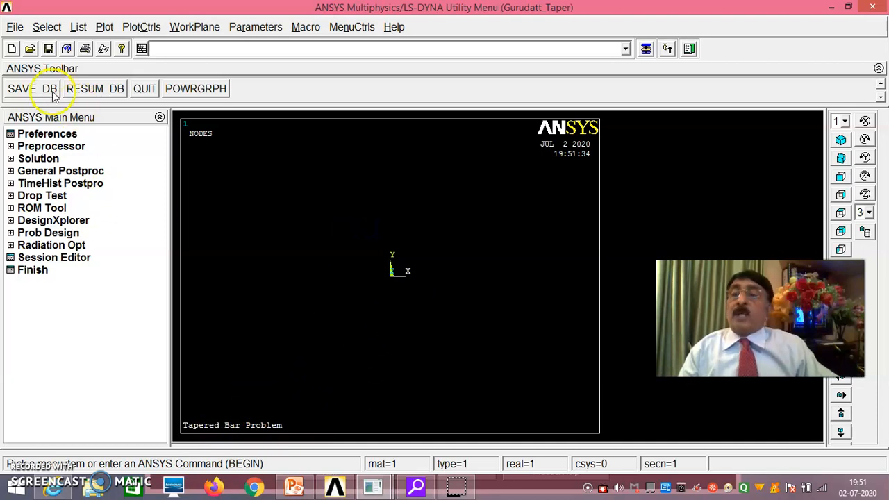
Step: Filter the interface preferences to the Structural discipline
click(60, 136)
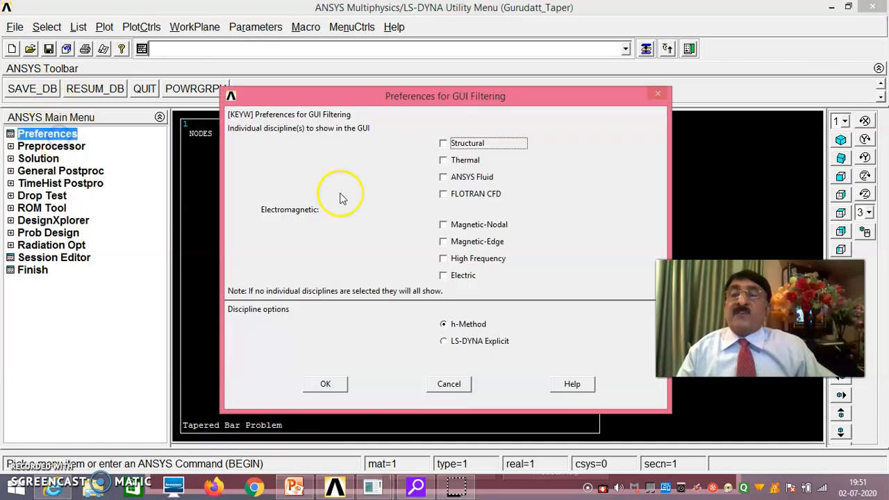
click(443, 144)
click(339, 384)
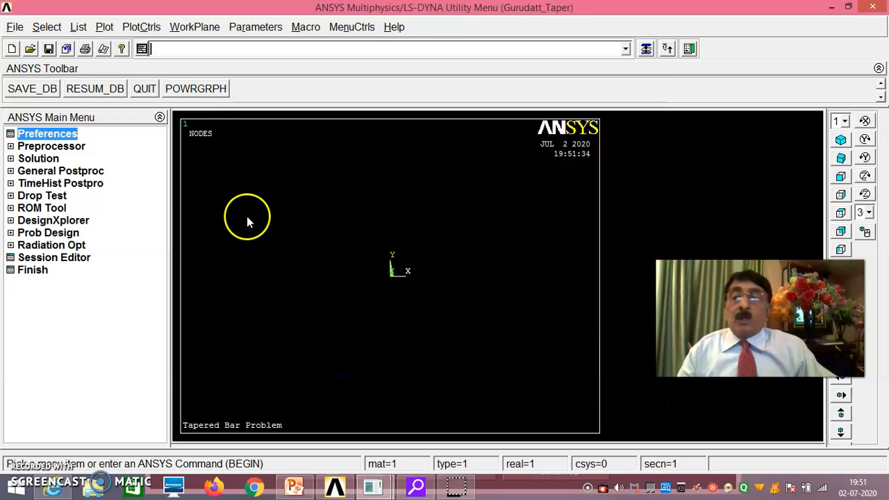
Step: Add the structural Link element "3D finit stn 180" as element type 1
click(63, 149)
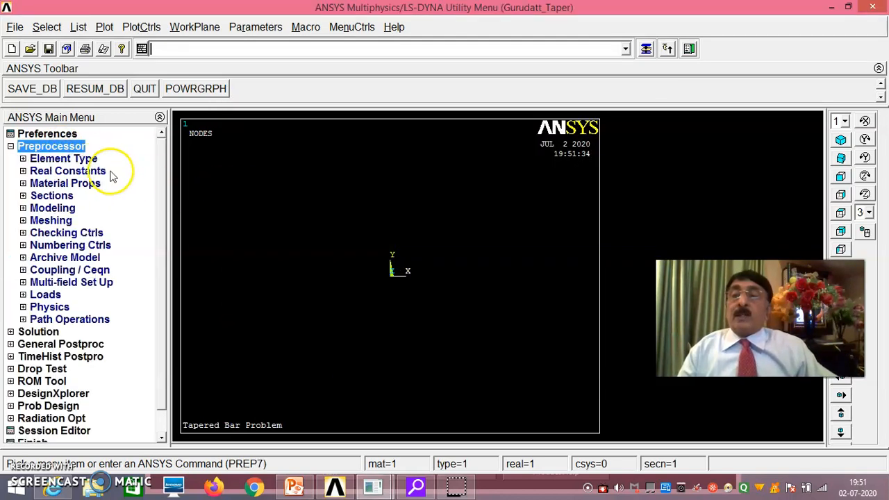
click(87, 159)
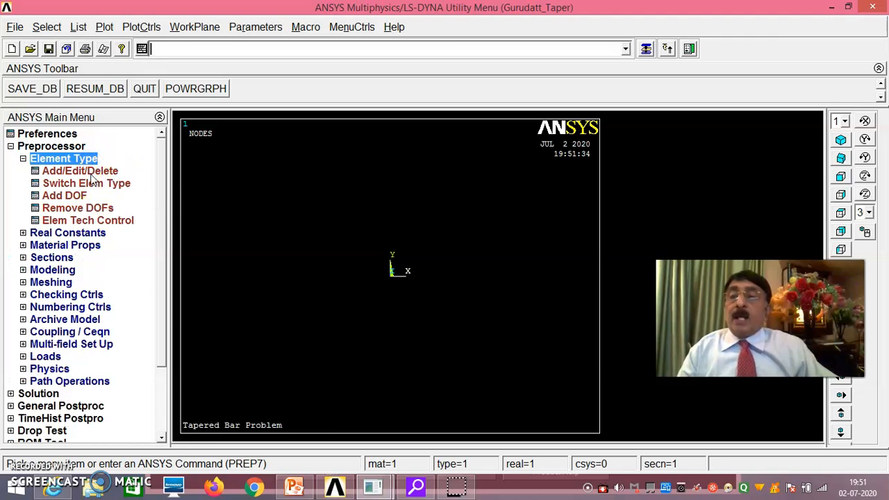
click(98, 171)
click(111, 173)
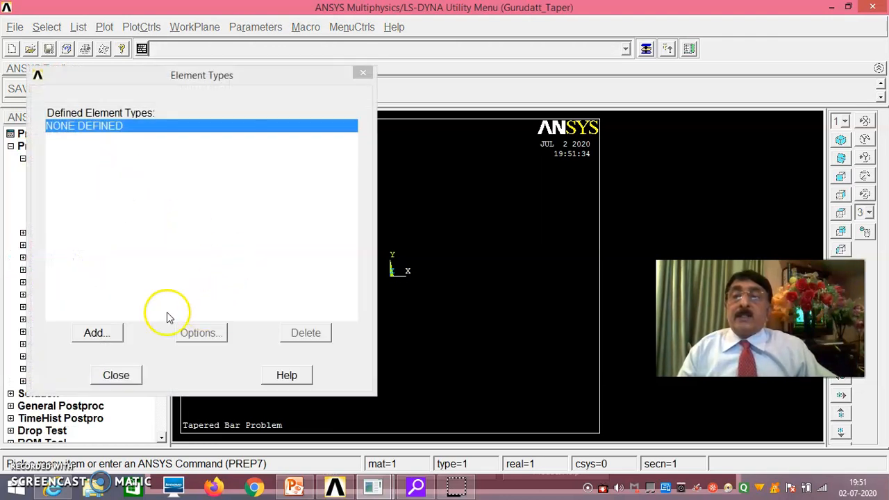
click(97, 332)
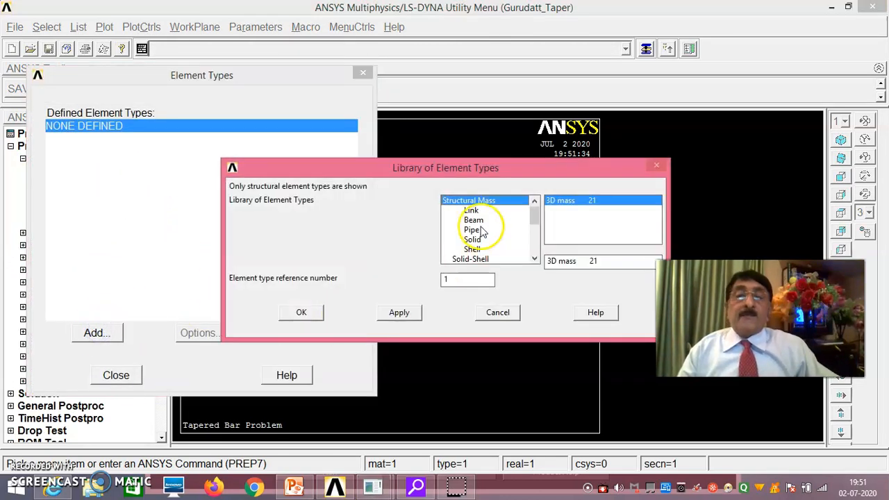
click(471, 211)
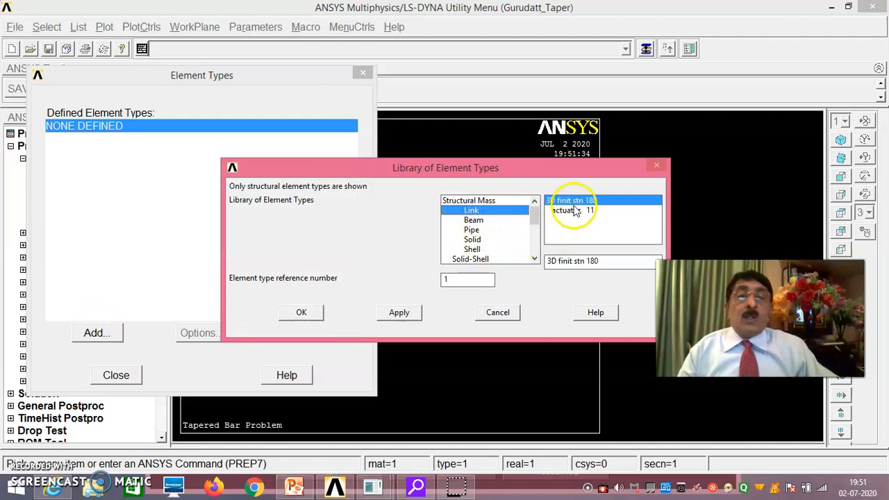
click(302, 312)
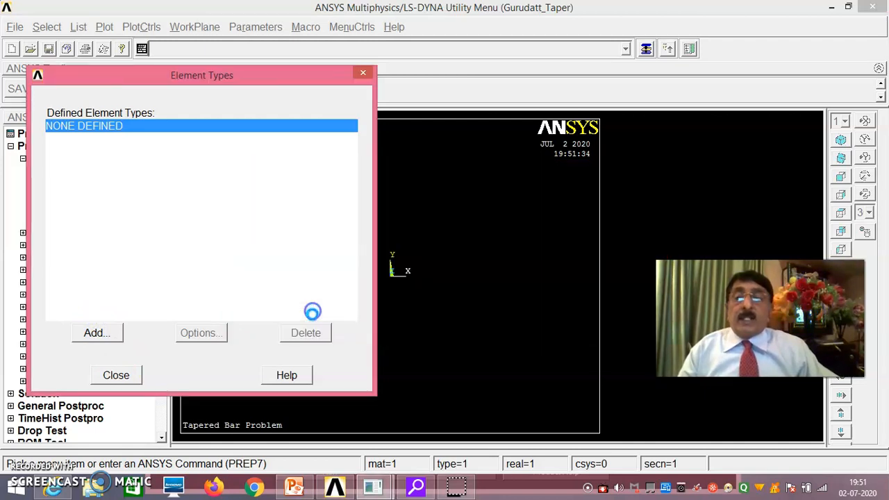
click(127, 379)
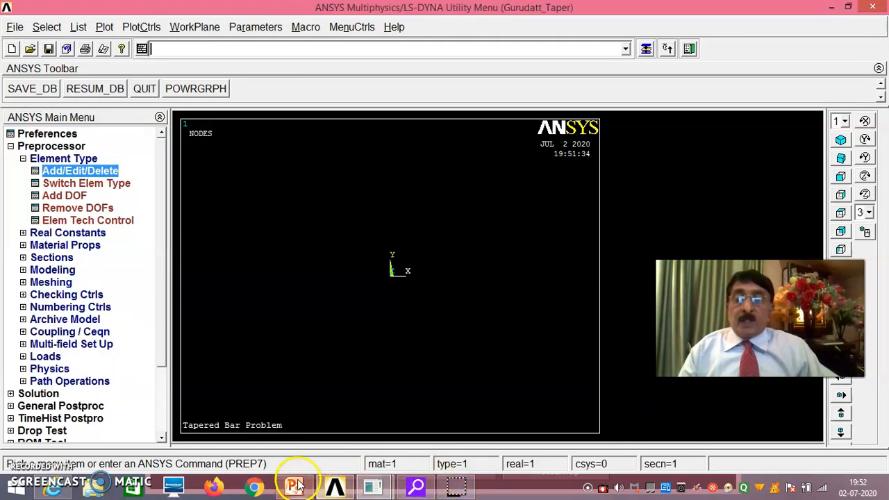
Step: Define real constant set 1 for the LINK180 element with a cross-sectional area of 400
mouse_move(297, 488)
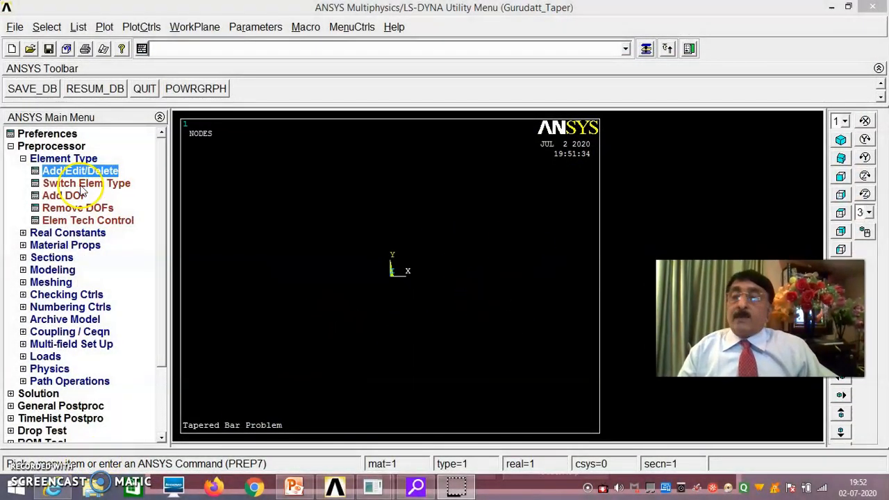
click(83, 234)
click(79, 184)
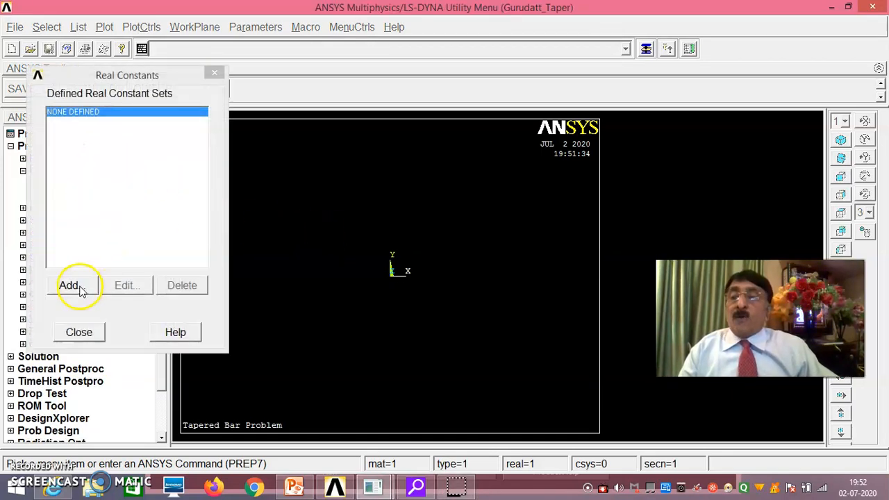
click(70, 287)
click(79, 332)
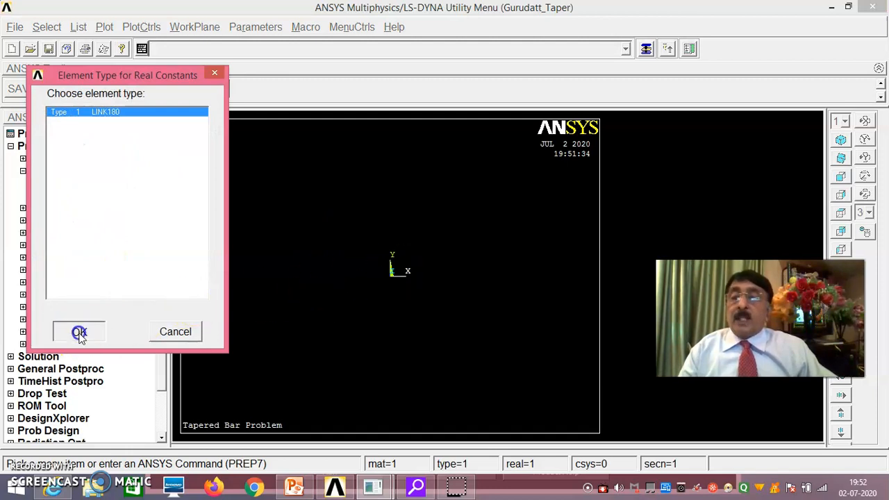
click(526, 226)
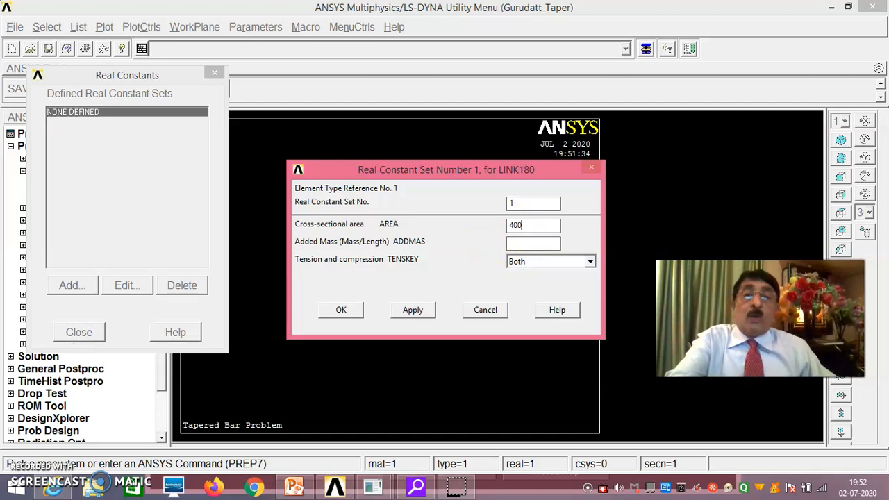
click(412, 313)
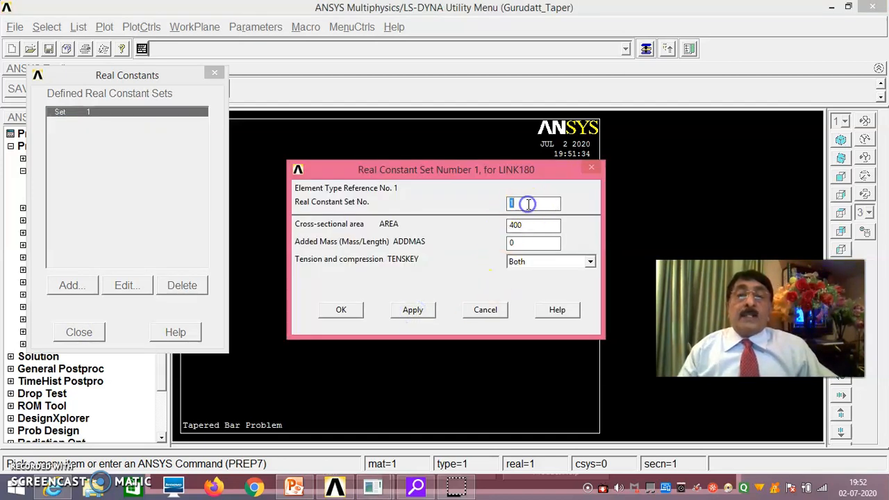
Step: Define real constant set 2 with a cross-sectional area of 350
text(2)
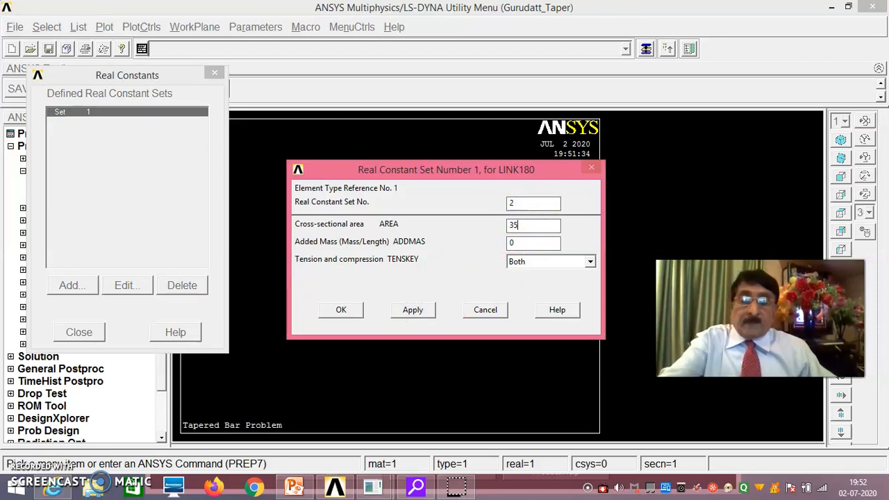
click(529, 228)
text(350)
click(412, 310)
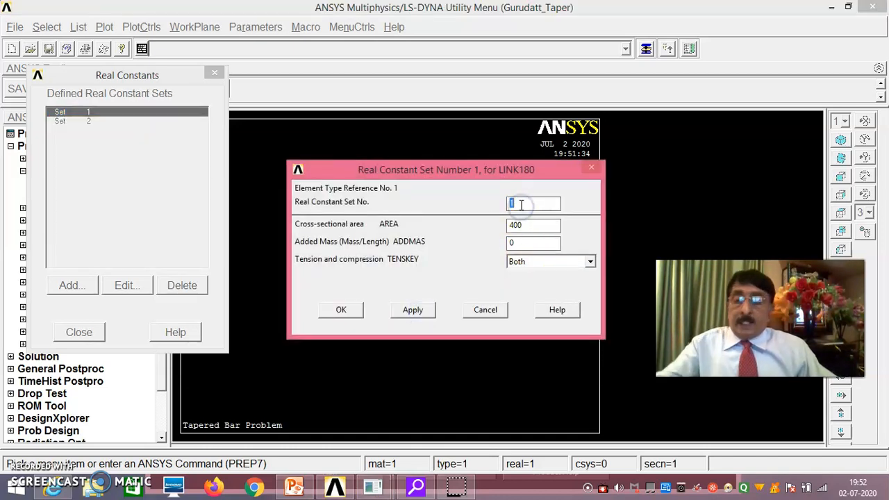
Step: Define real constant set 3 with a cross-sectional area of 300 and set 4 with an area of 250
click(535, 227)
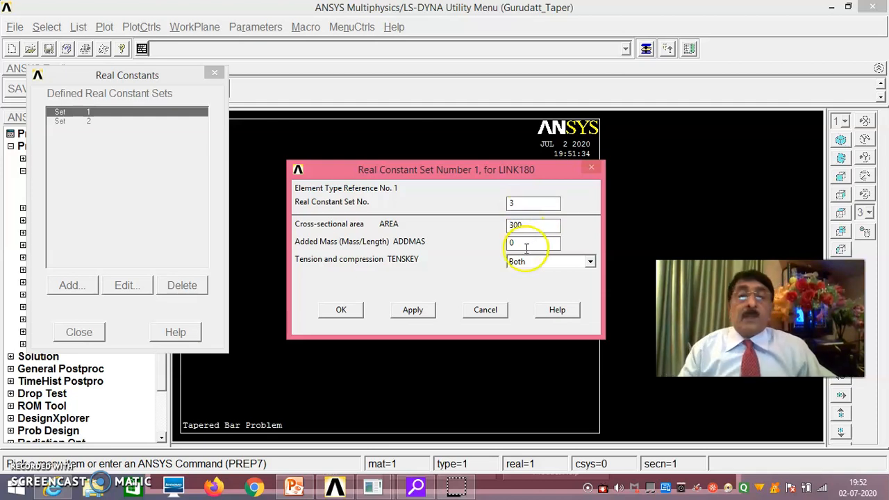
click(414, 310)
click(525, 203)
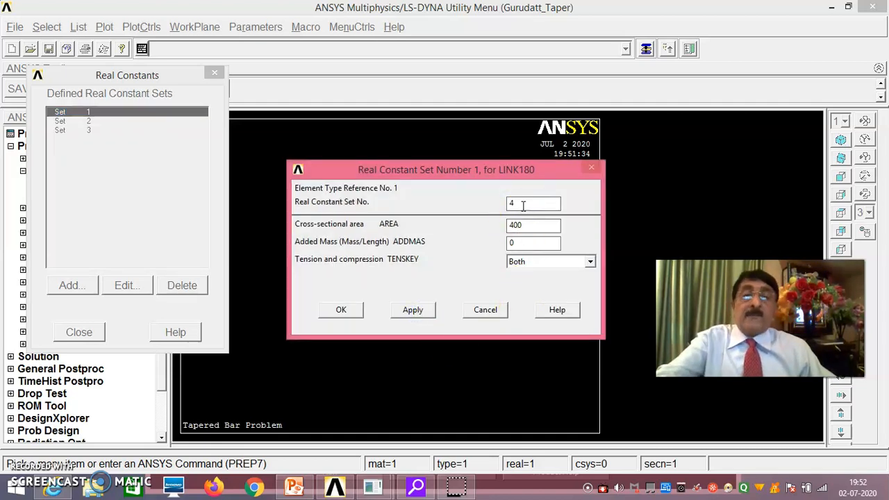
click(534, 226)
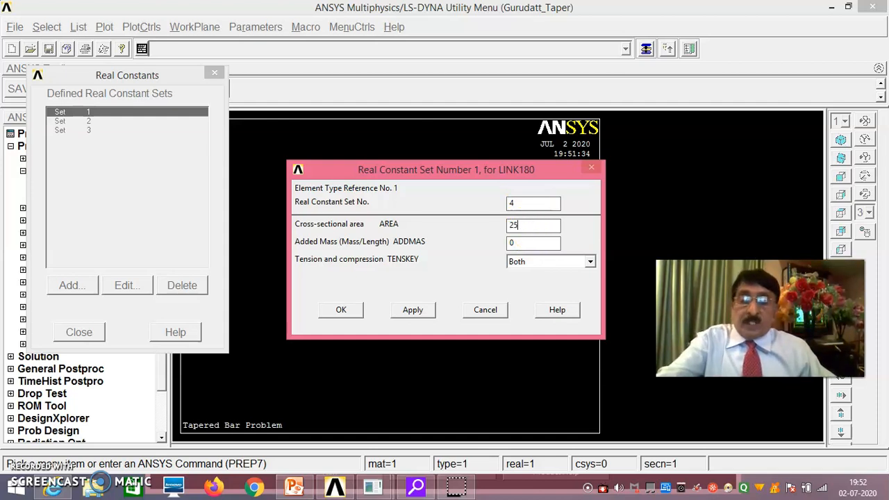
click(413, 311)
Step: Define real constant set 5 with a cross-sectional area of 200 and finish adding sets
click(520, 205)
double_click(534, 224)
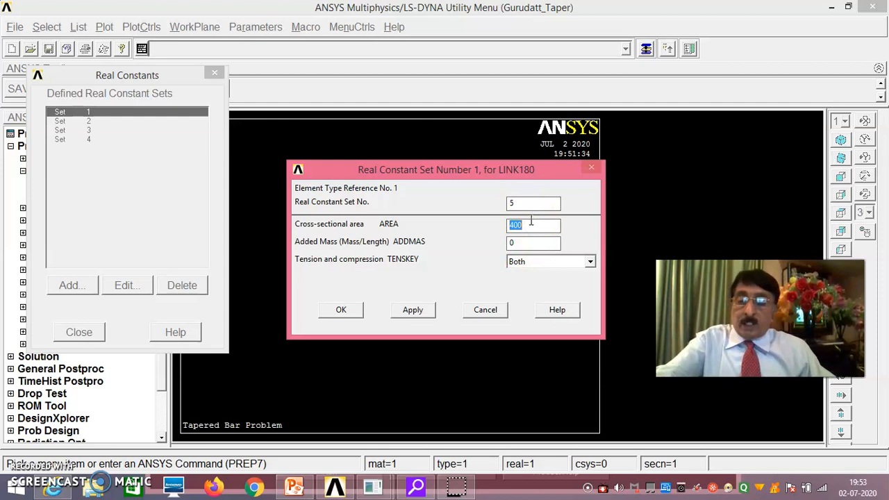
text(200)
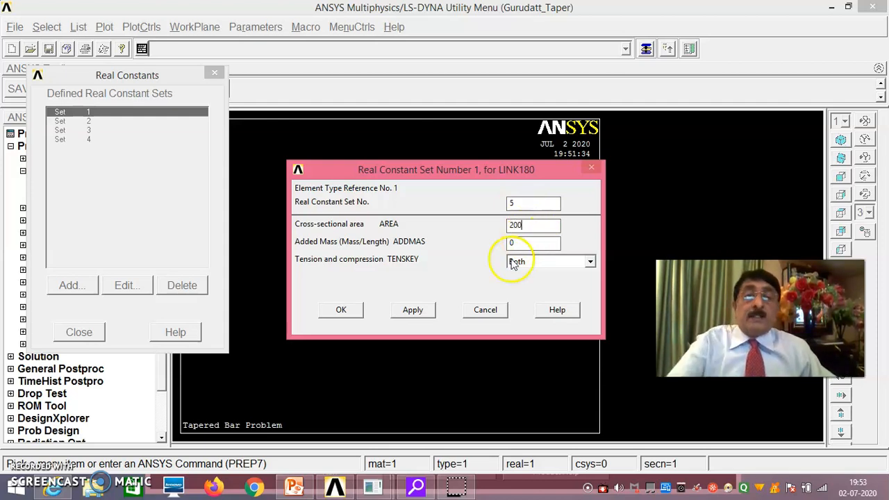
click(342, 311)
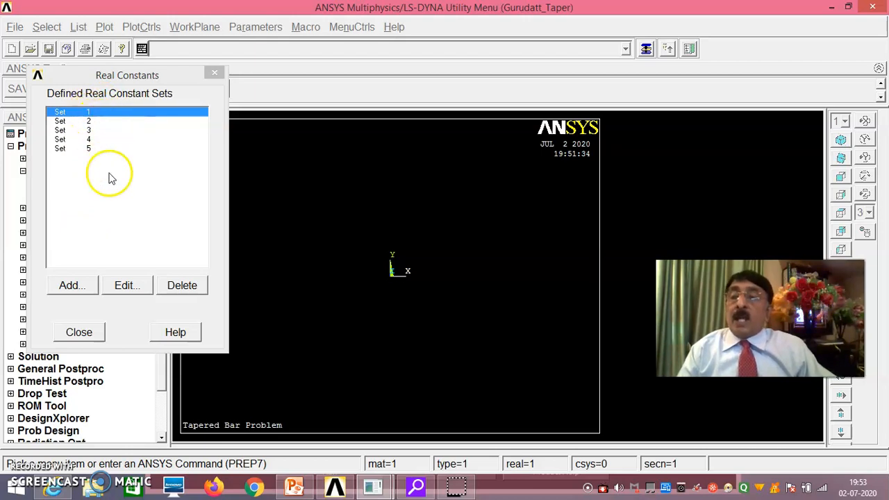
Step: Review the LINK180 definitions of real constant sets 1 and 2 without changing them, and close the real constants list
click(129, 287)
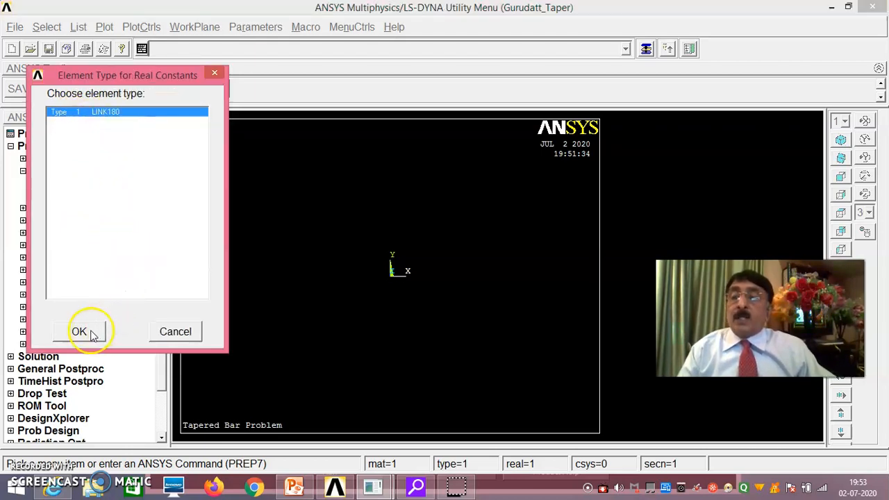
click(79, 332)
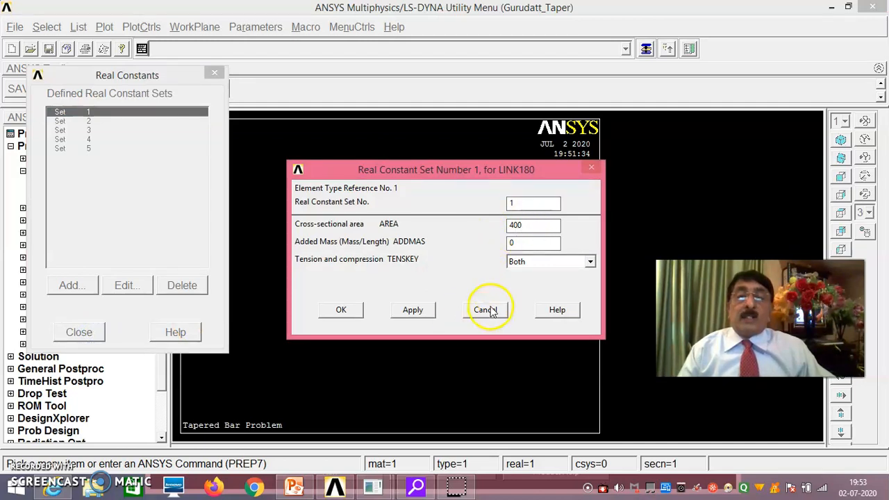
click(488, 310)
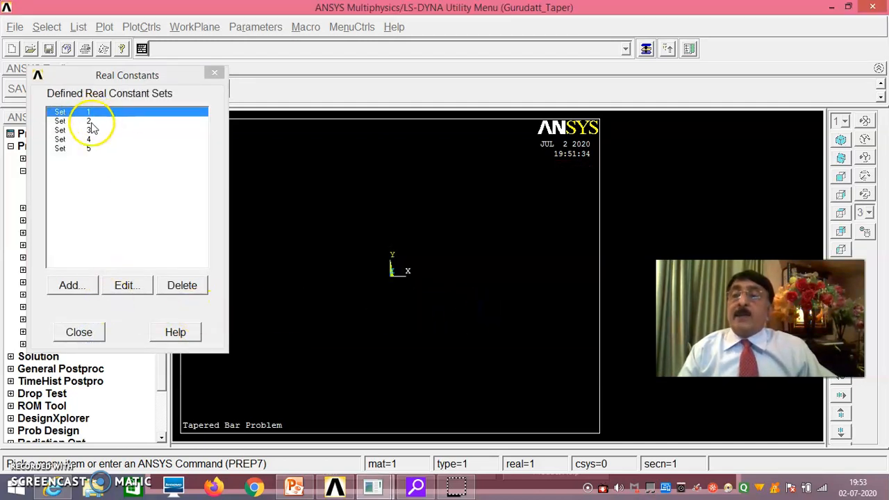
click(92, 122)
click(122, 282)
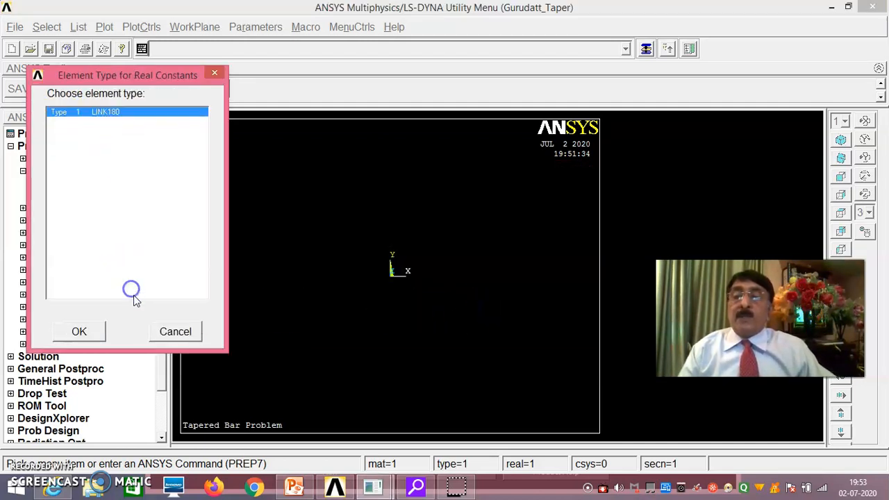
click(96, 333)
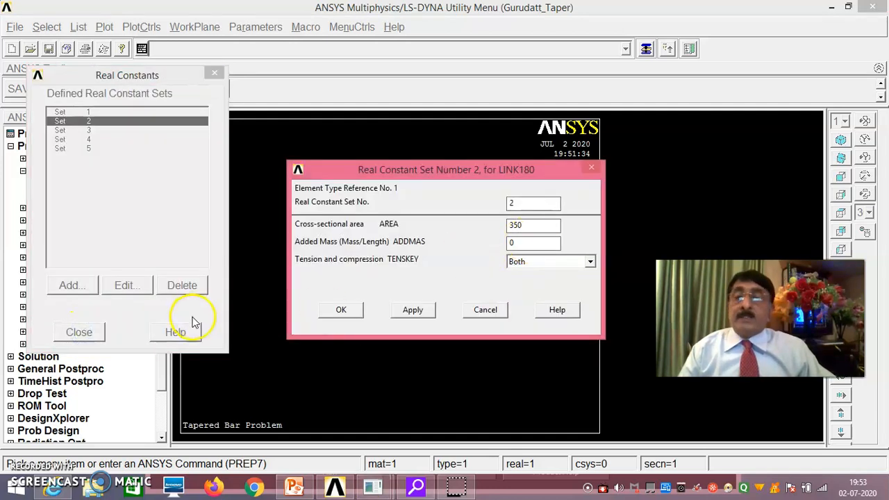
click(480, 321)
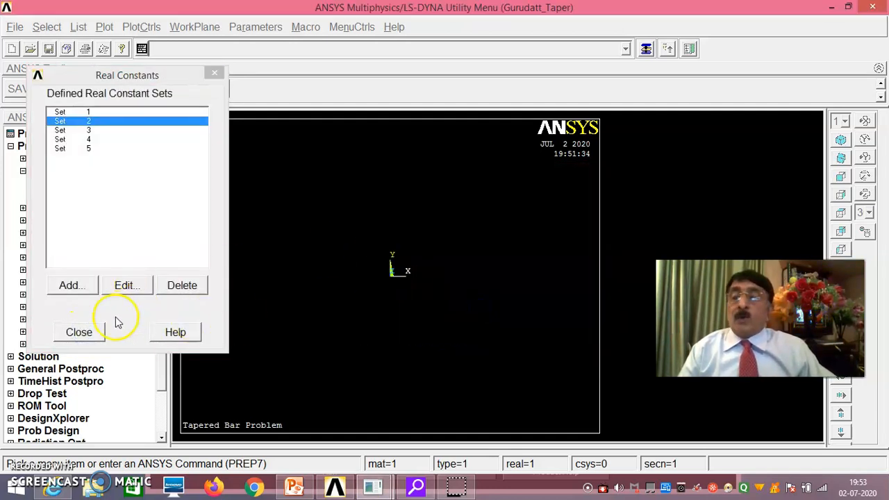
click(89, 337)
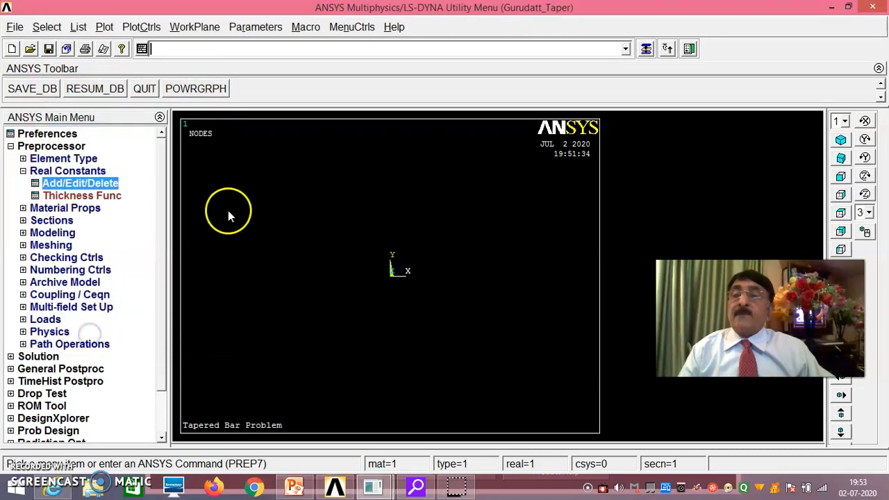
click(107, 186)
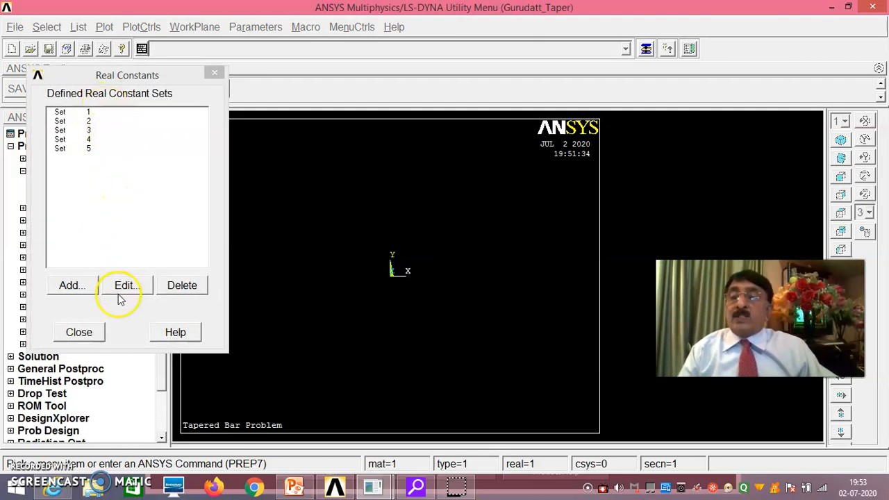
click(98, 336)
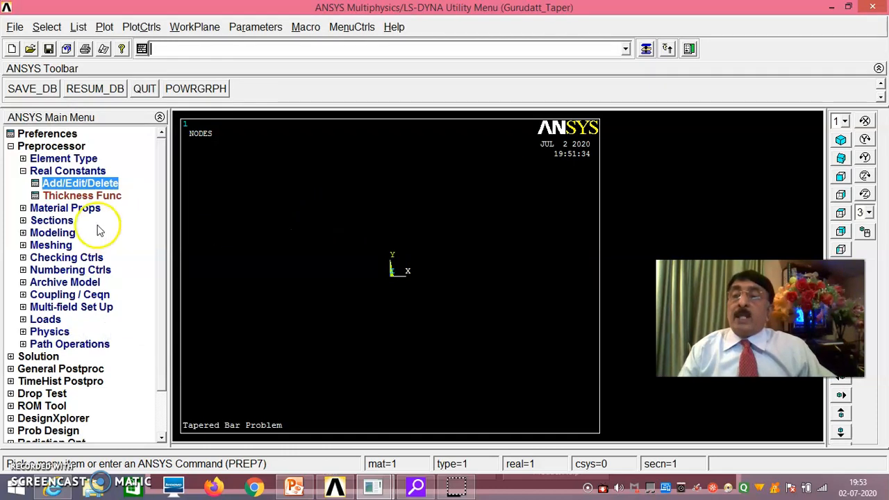
Step: Define material model 1 as structural linear elastic isotropic with EX 2e5, leaving PRXY empty and accepting its default
click(83, 208)
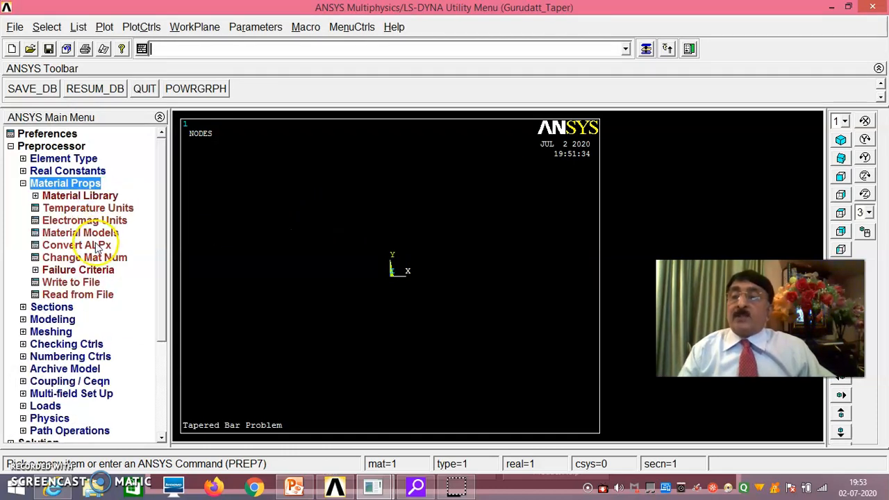
click(96, 234)
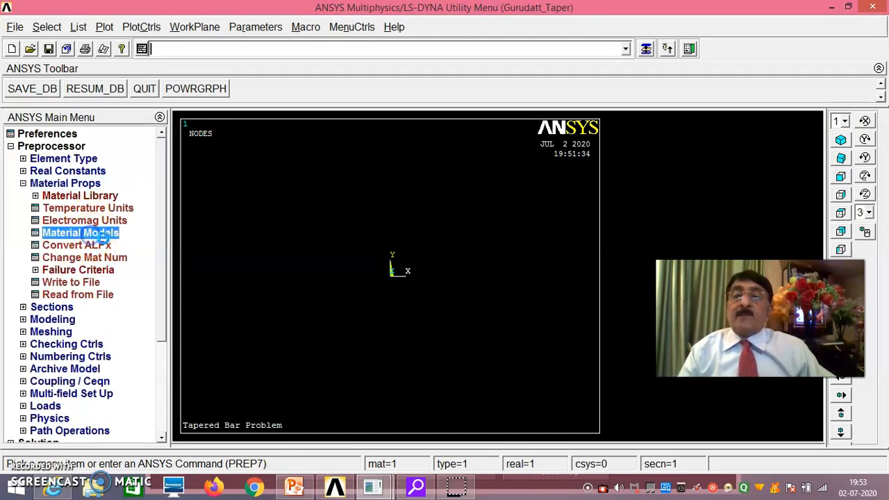
double_click(464, 222)
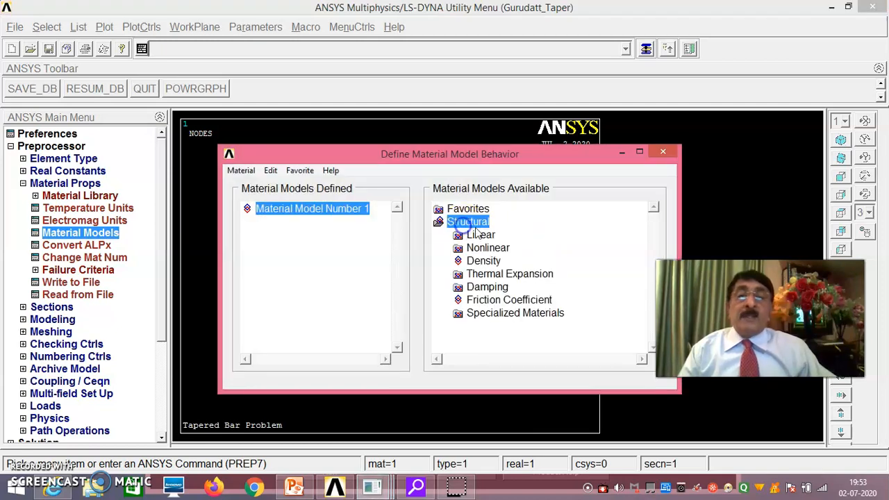
click(480, 236)
double_click(480, 236)
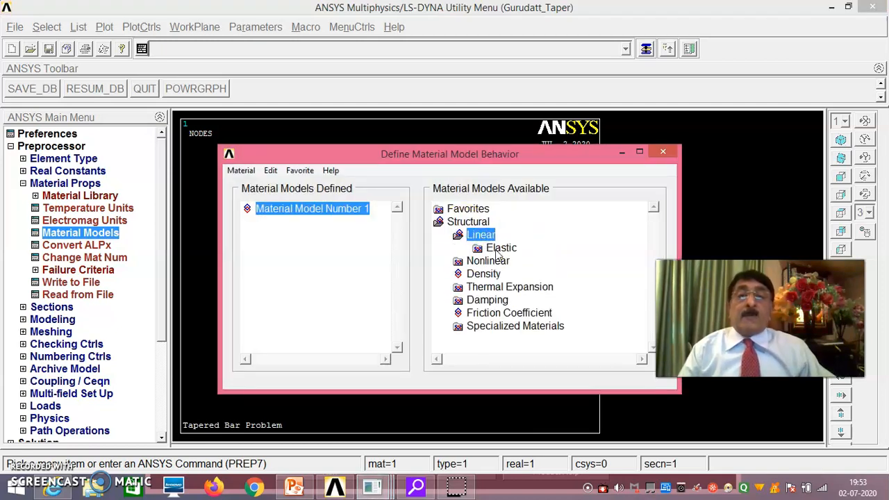
double_click(499, 249)
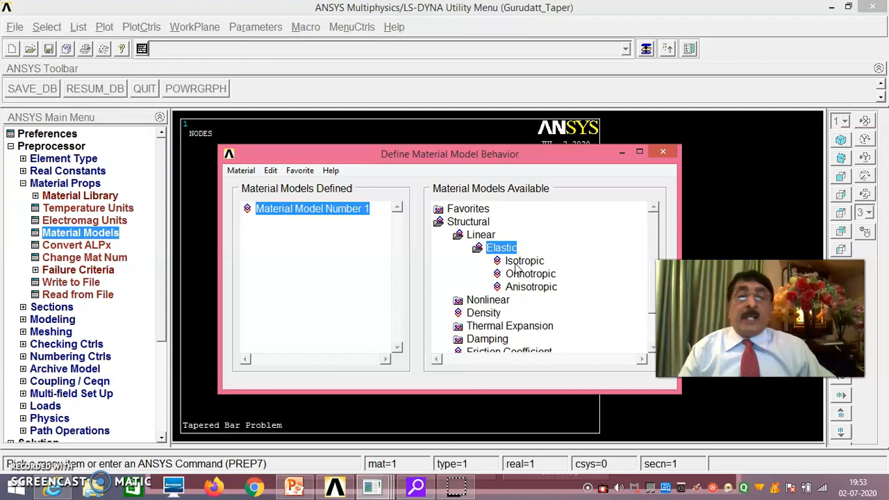
double_click(522, 262)
click(428, 310)
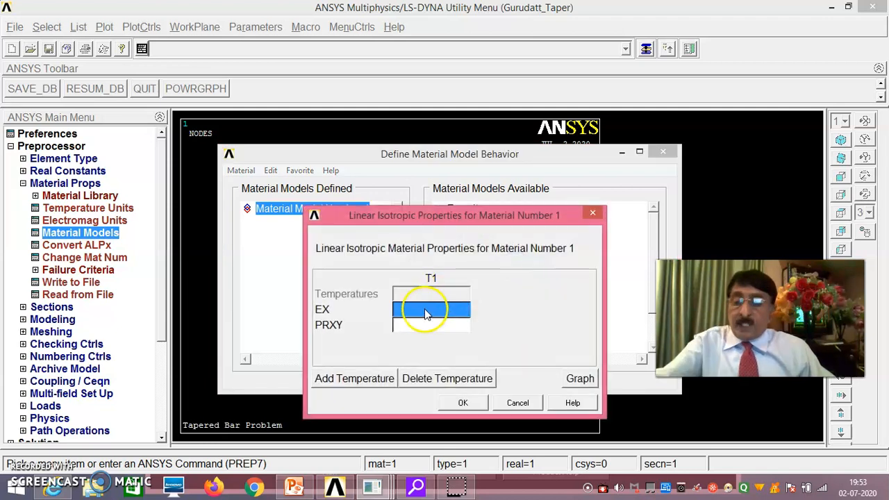
text(2e5)
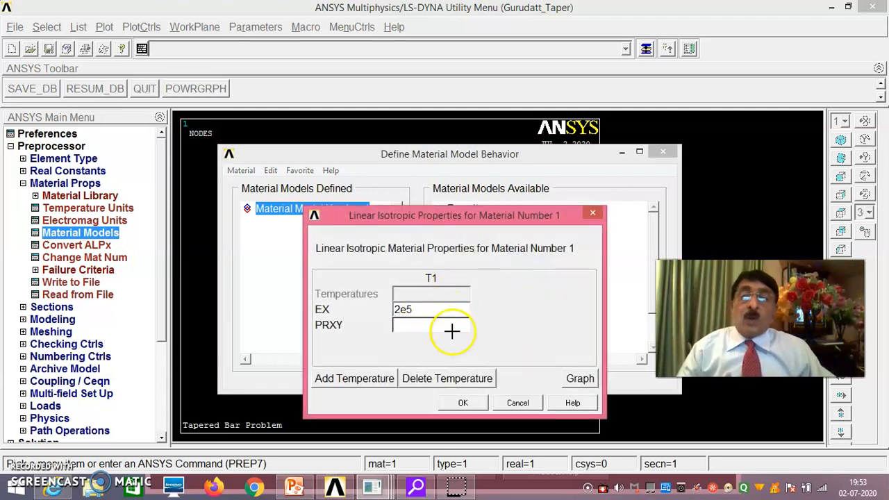
click(470, 405)
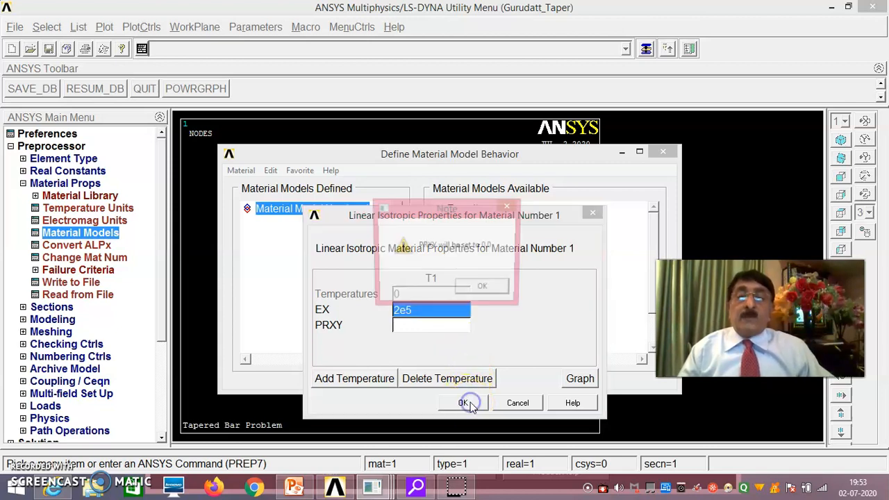
click(481, 290)
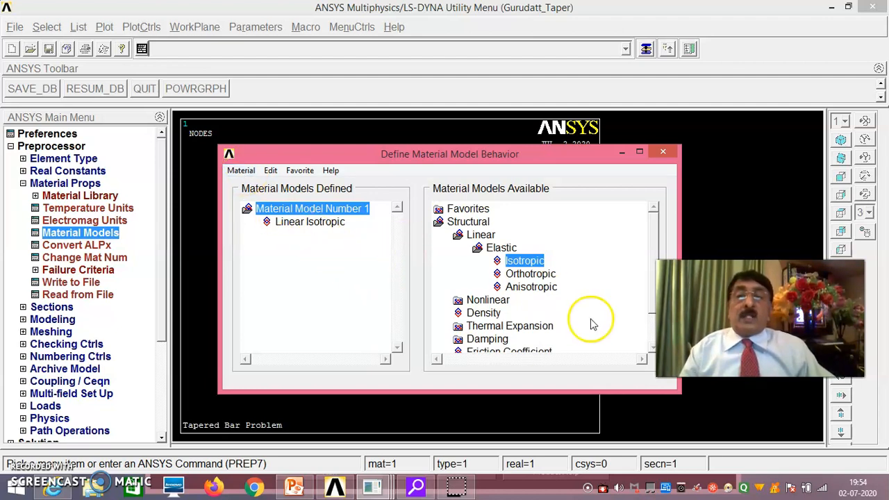
Step: Check the linear isotropic properties of material model 1 and exit the material model definition
double_click(526, 261)
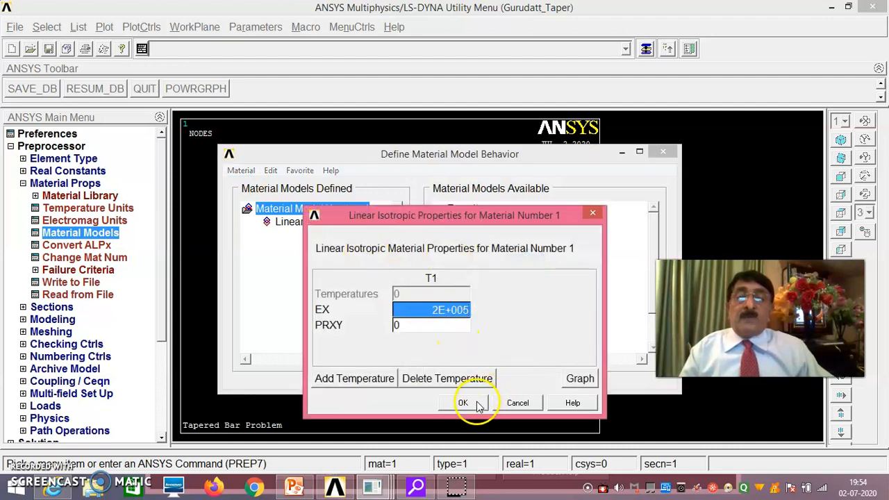
click(463, 403)
click(244, 173)
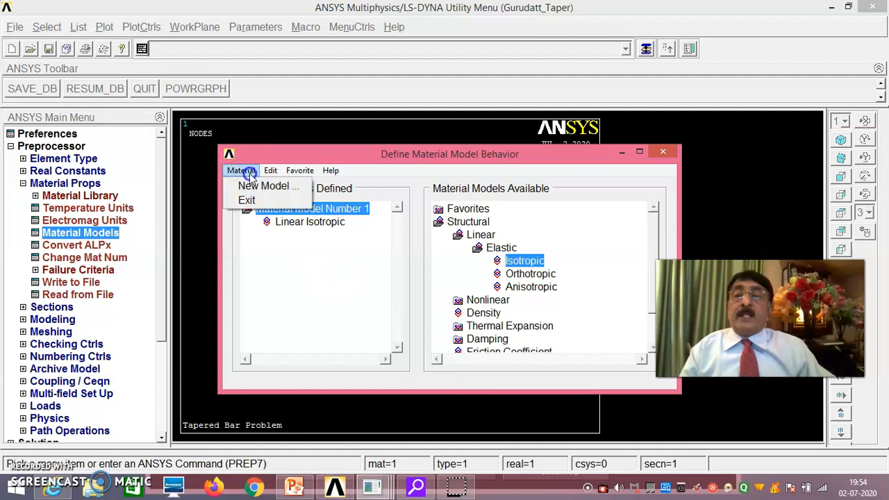
click(252, 200)
Step: Create keypoint 1 at the origin (0, 0, 0) in the active coordinate system
click(54, 319)
click(62, 221)
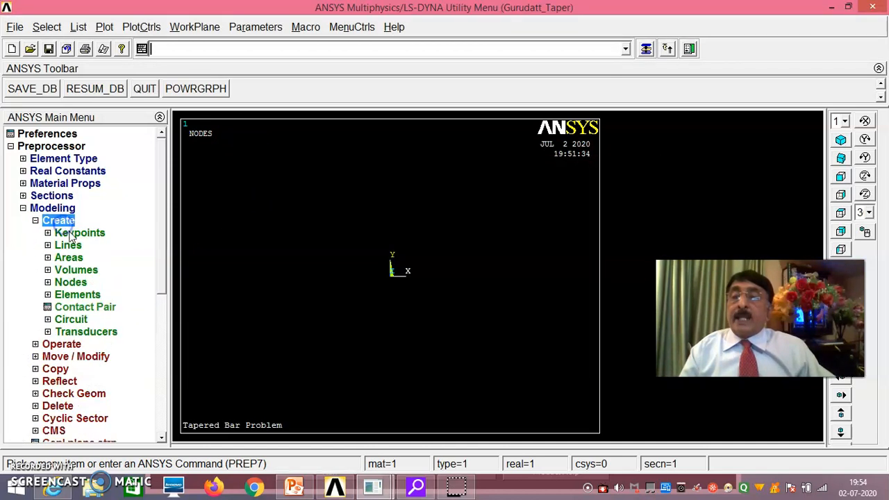
click(74, 234)
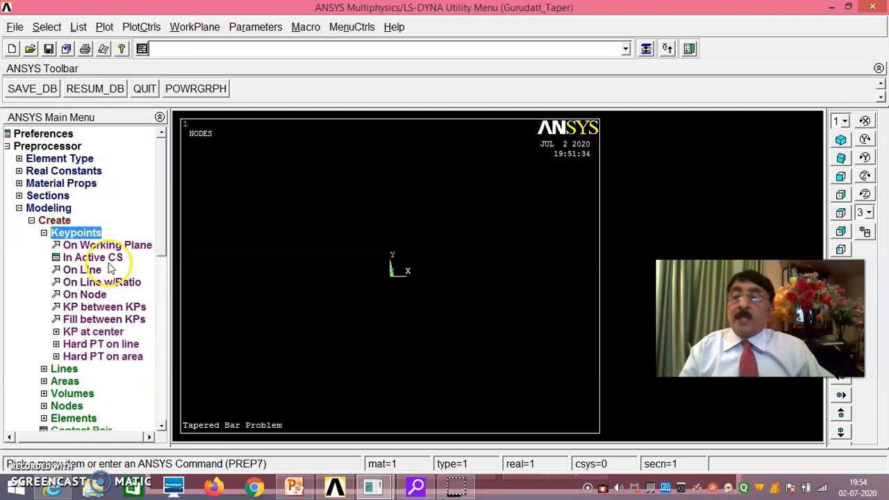
click(105, 259)
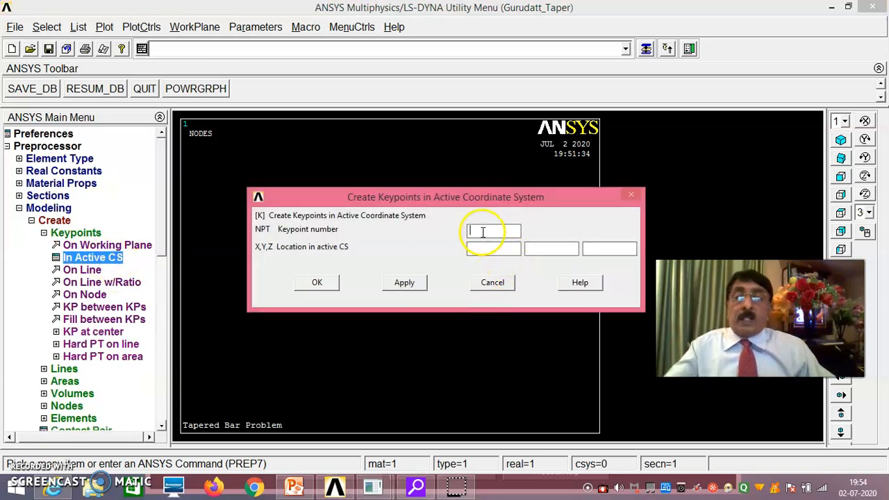
click(487, 249)
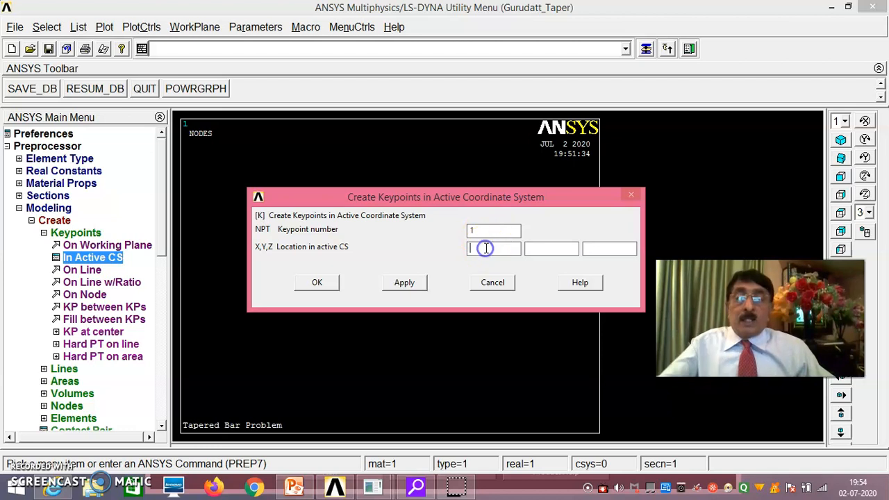
text(0)
click(608, 251)
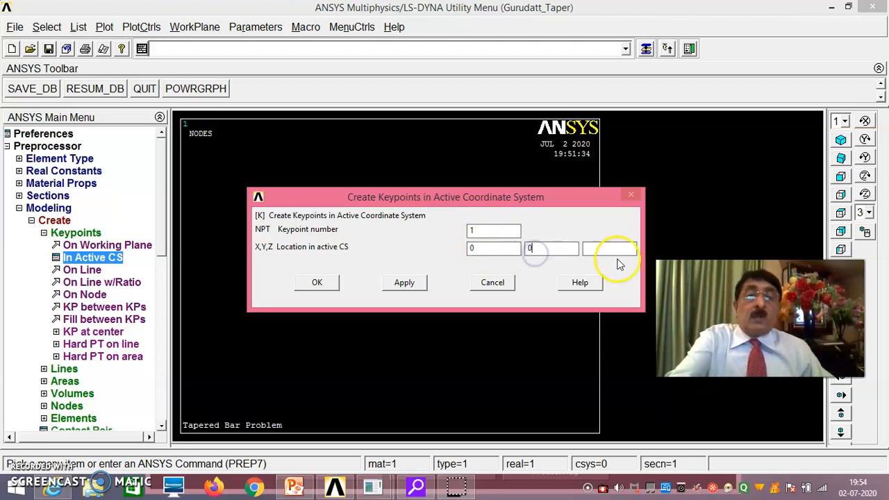
text(0)
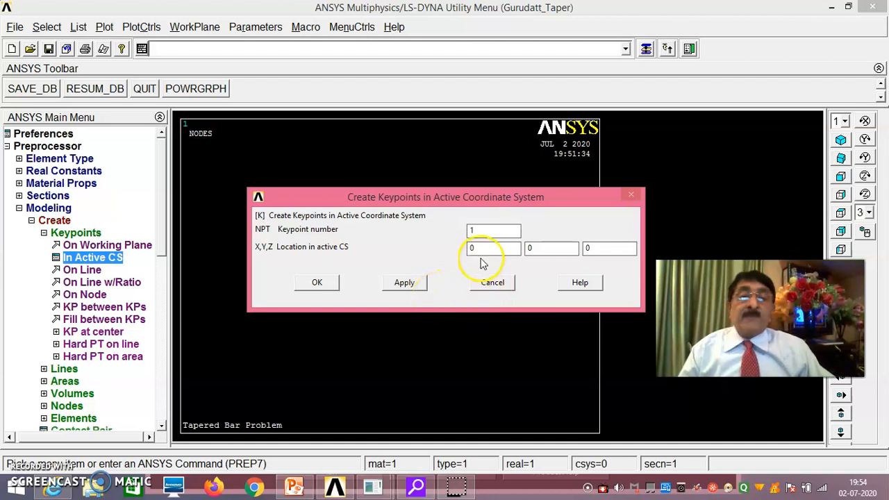
click(404, 283)
Step: Create keypoint 2 at (20, 0, 0) and keypoint 3 at (40, 0, 0) in the active coordinate system
double_click(482, 230)
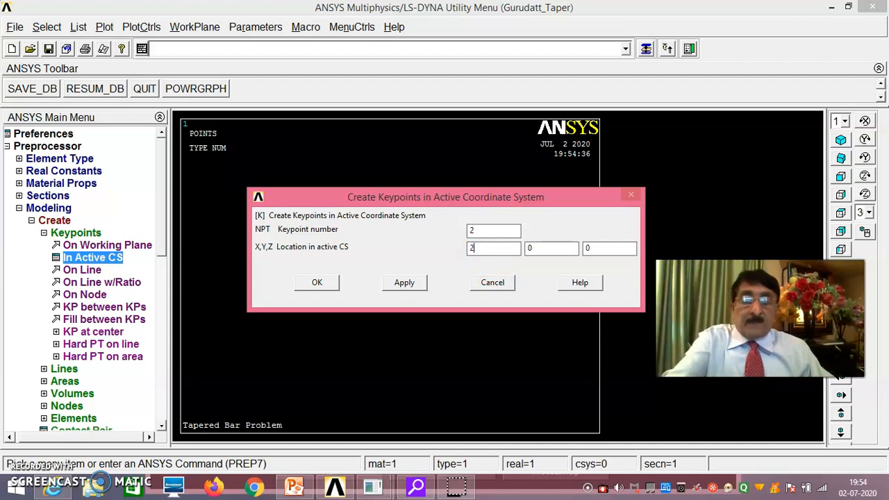
click(404, 282)
double_click(479, 231)
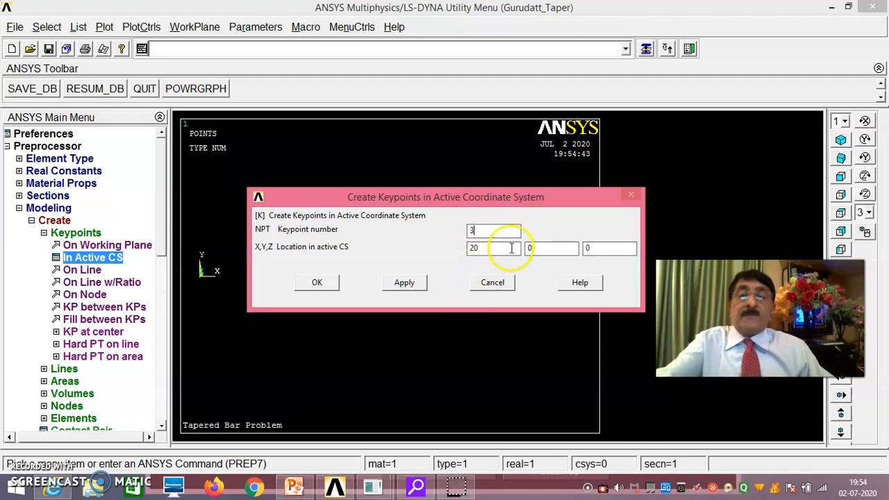
double_click(499, 248)
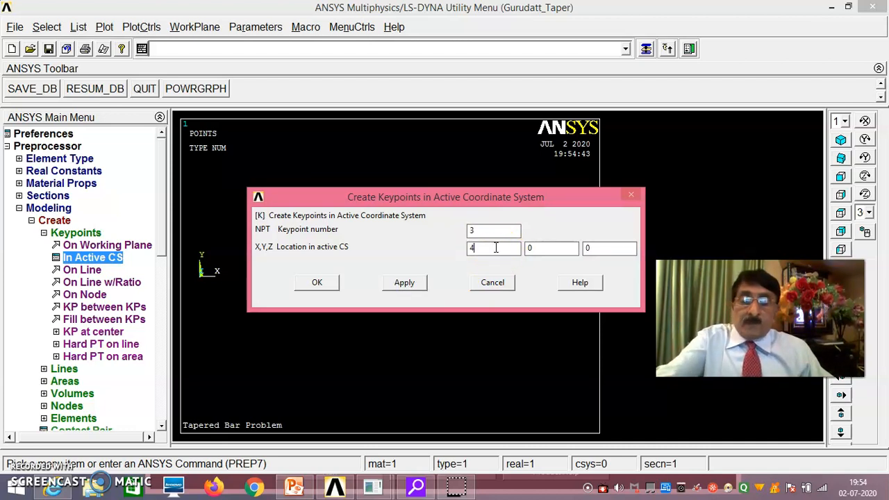
click(406, 284)
Step: Create keypoint 4 at (60, 0, 0) and keypoint 5 at (80, 0, 0) in the active coordinate system
double_click(481, 232)
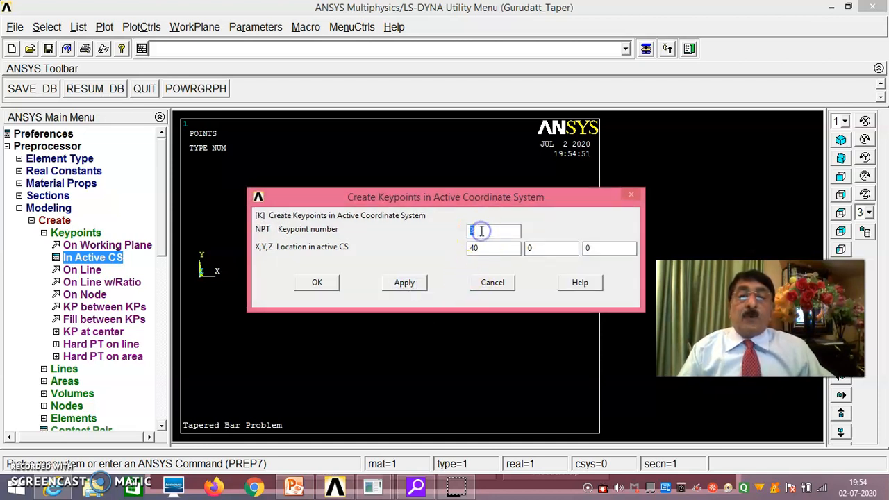
text(4)
click(487, 249)
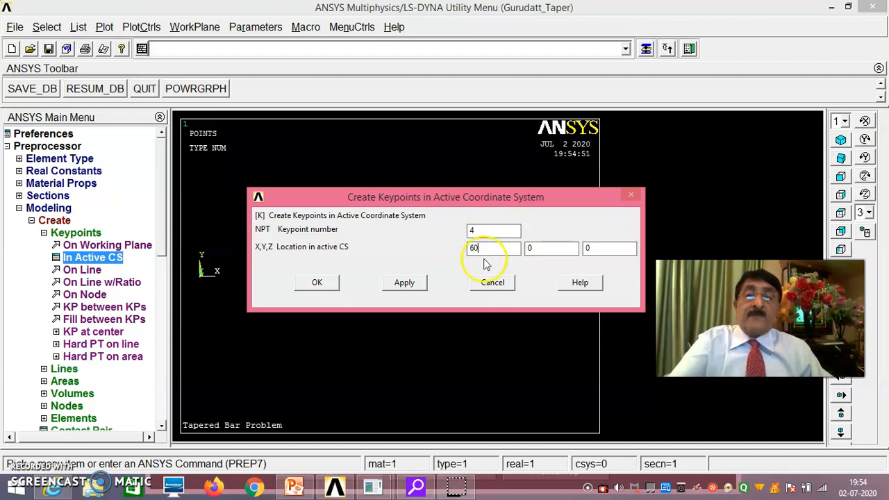
click(413, 284)
click(499, 234)
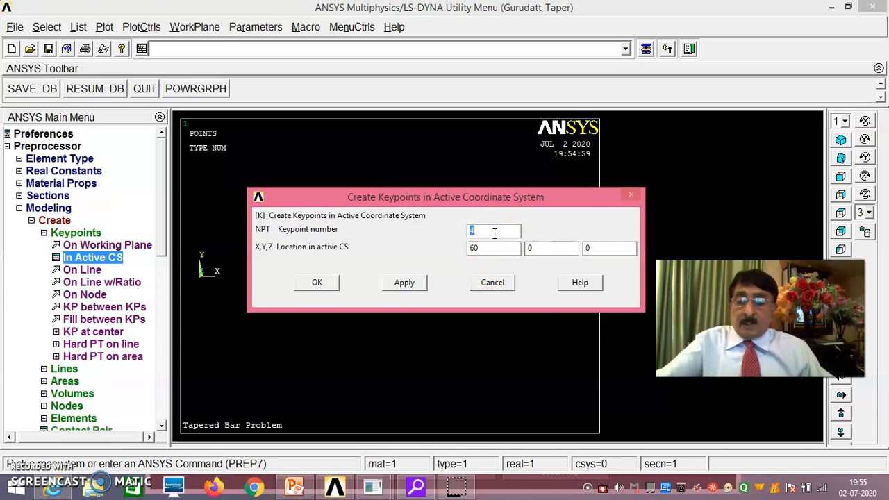
text(5)
double_click(489, 250)
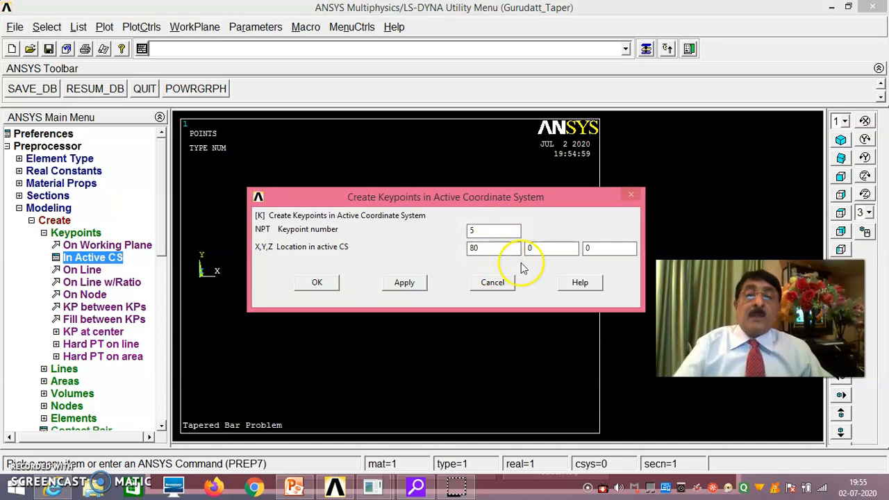
click(401, 283)
Step: Create keypoint 6 at (100, 0, 0) in the active coordinate system and finish keypoint creation
click(486, 232)
text(6)
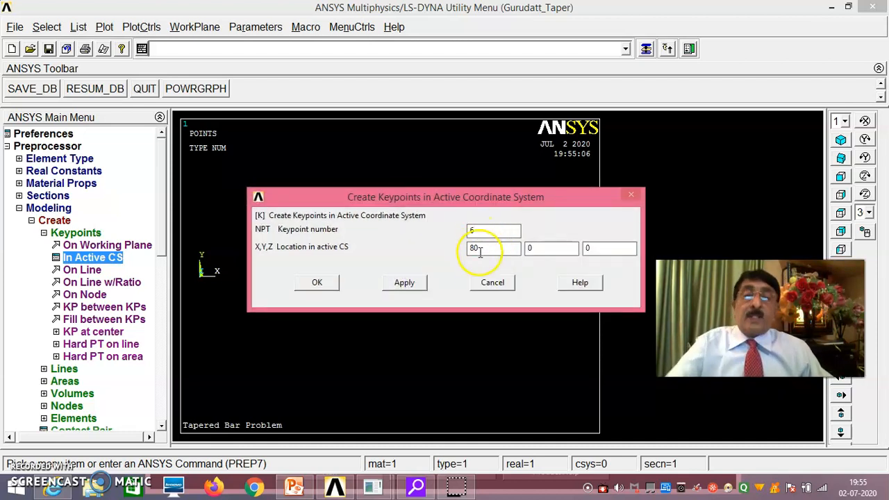
double_click(484, 248)
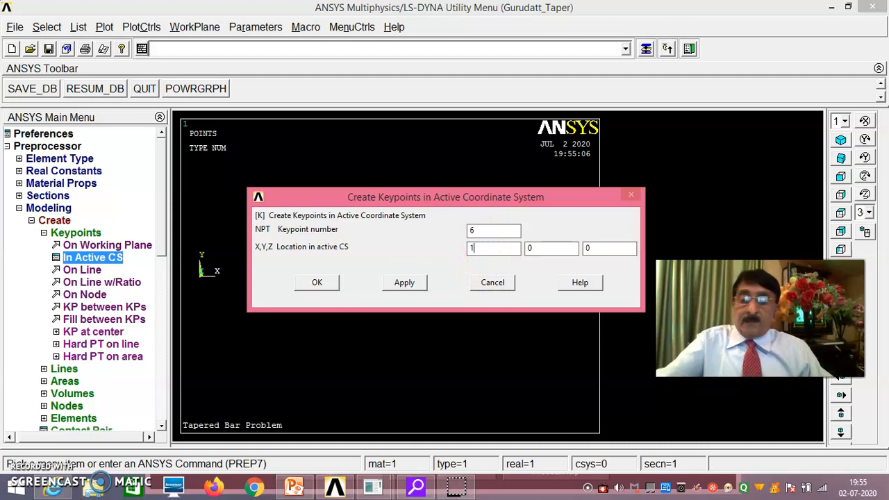
click(318, 284)
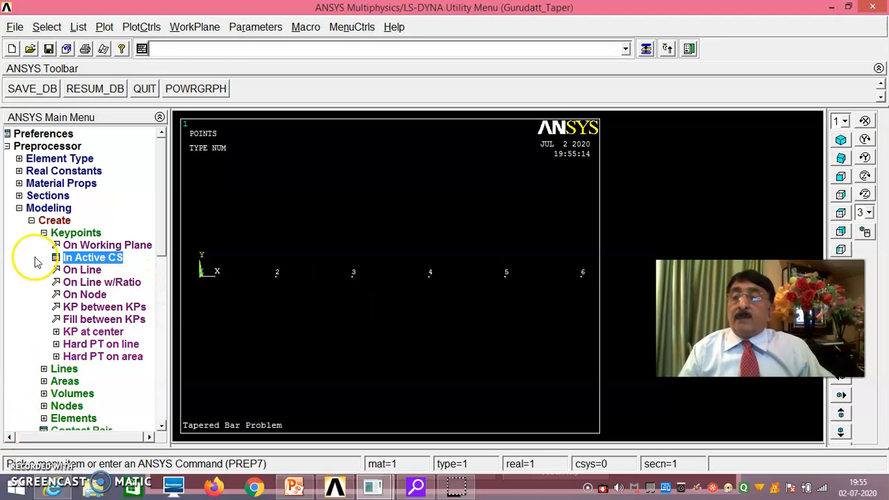
Step: Create straight lines from keypoint 1 to keypoint 2 and from keypoint 2 to keypoint 3
click(44, 233)
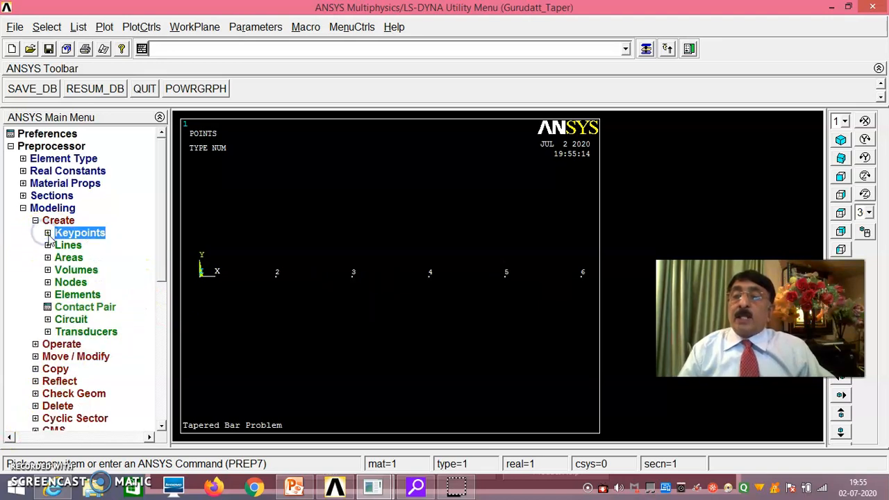
click(48, 245)
click(80, 257)
click(101, 269)
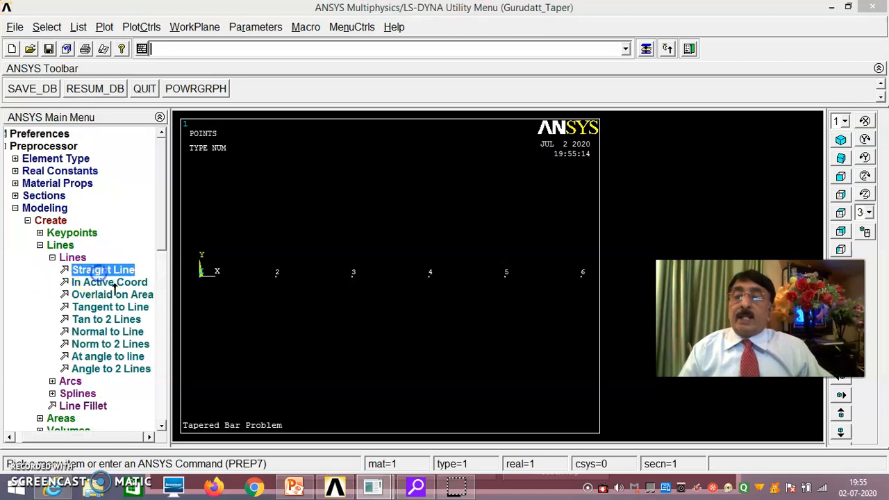
click(205, 298)
click(271, 290)
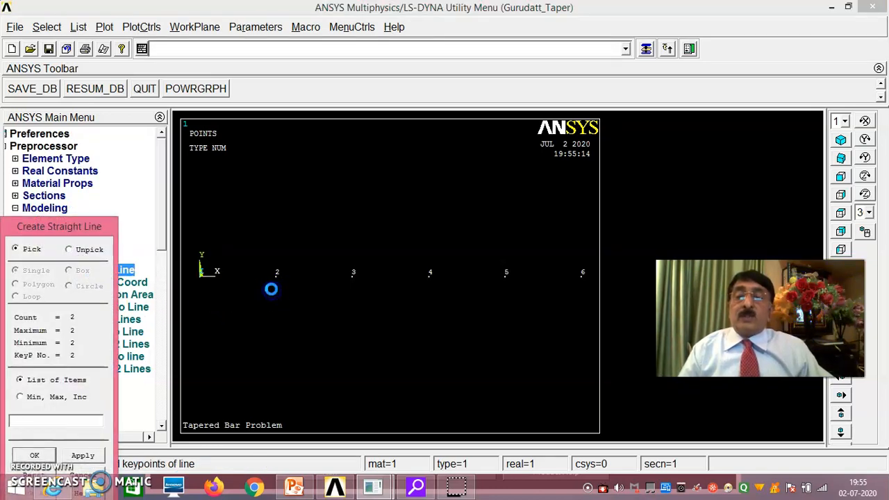
click(279, 289)
click(348, 291)
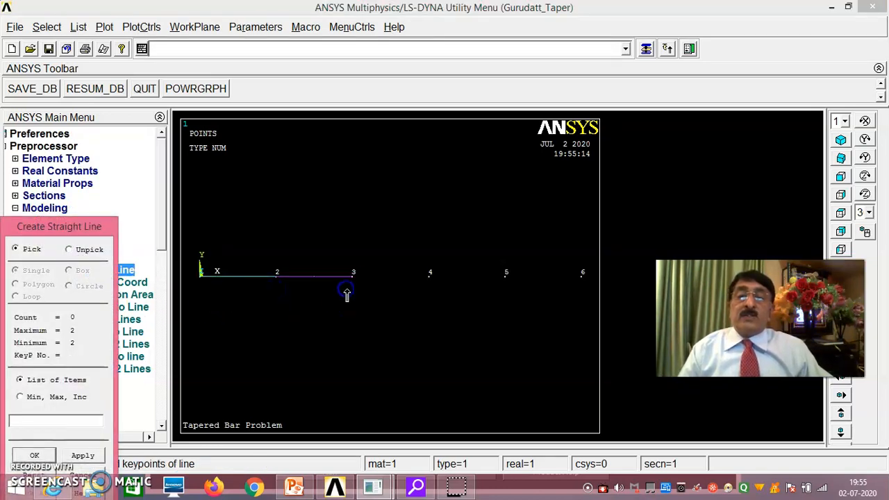
Step: Create straight lines joining keypoints 3 to 4, 4 to 5 and 5 to 6, and finish line creation
click(354, 293)
click(431, 289)
click(429, 294)
click(583, 295)
click(509, 297)
click(80, 233)
drag(87, 235, 148, 93)
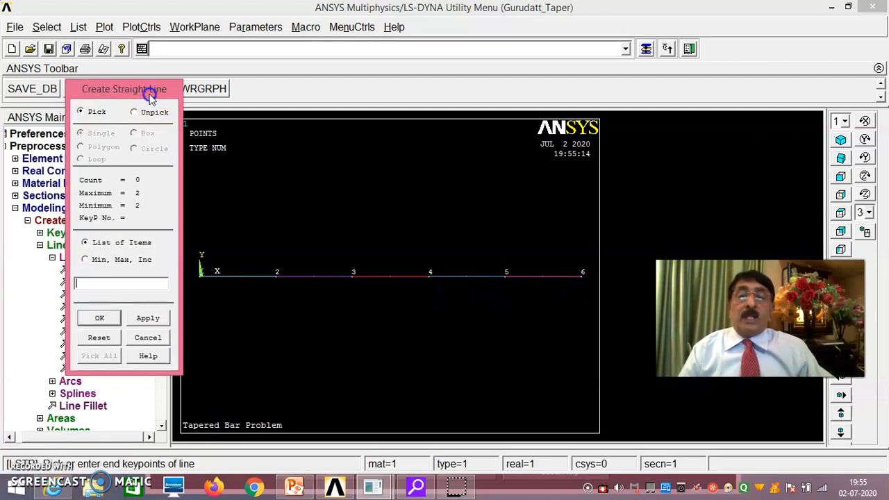
click(102, 321)
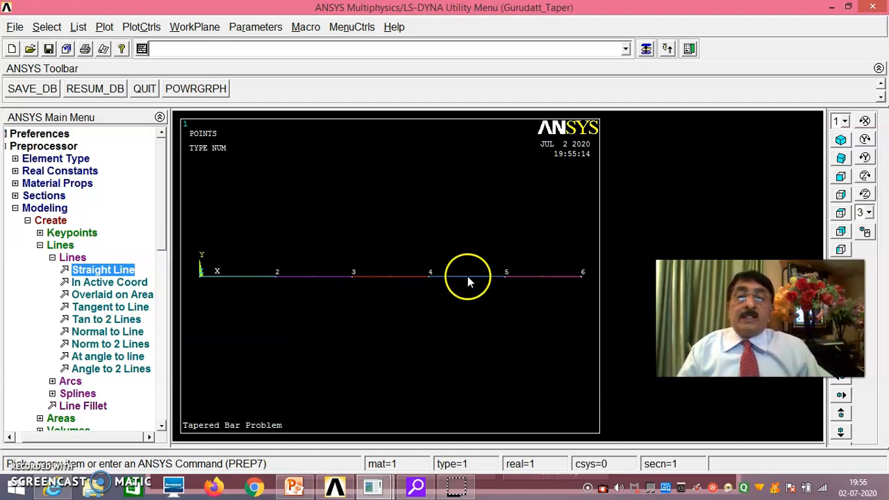
Step: Assign material 1, real constant set 1 and element type LINK180 as mesh attributes to the line between keypoints 1 and 2
click(163, 264)
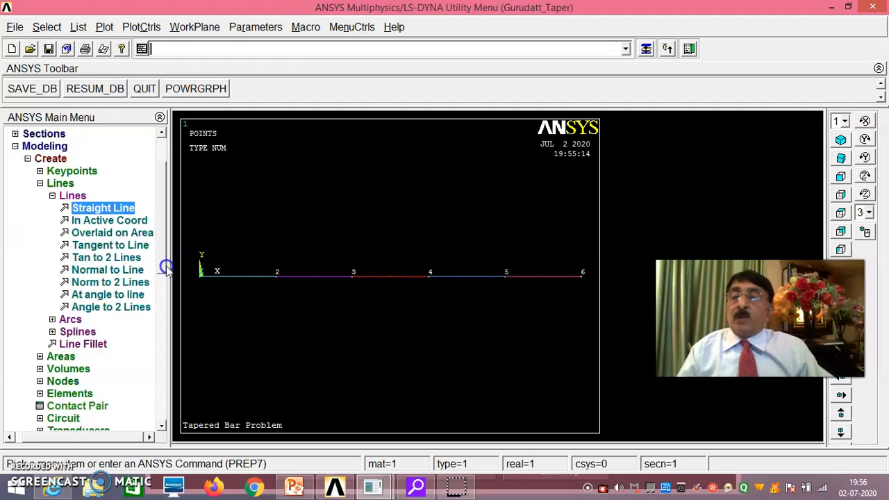
click(40, 158)
click(58, 296)
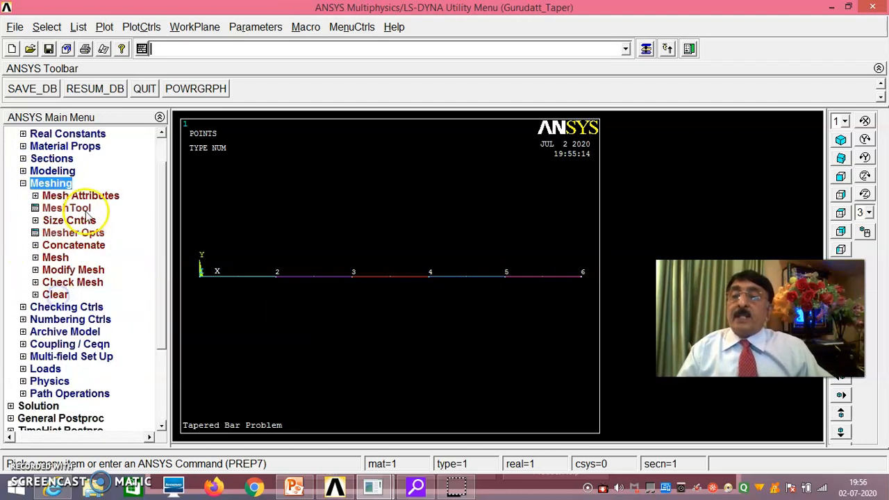
click(81, 197)
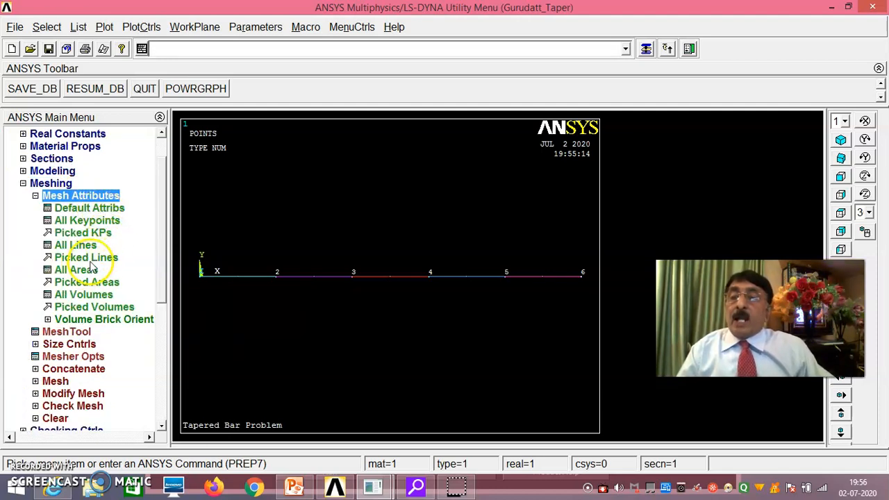
click(89, 258)
click(229, 285)
drag(89, 226, 184, 112)
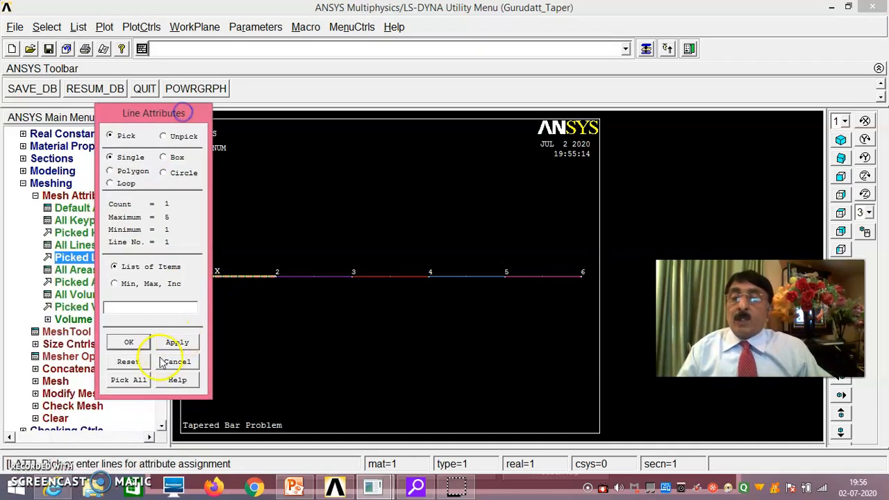
click(130, 344)
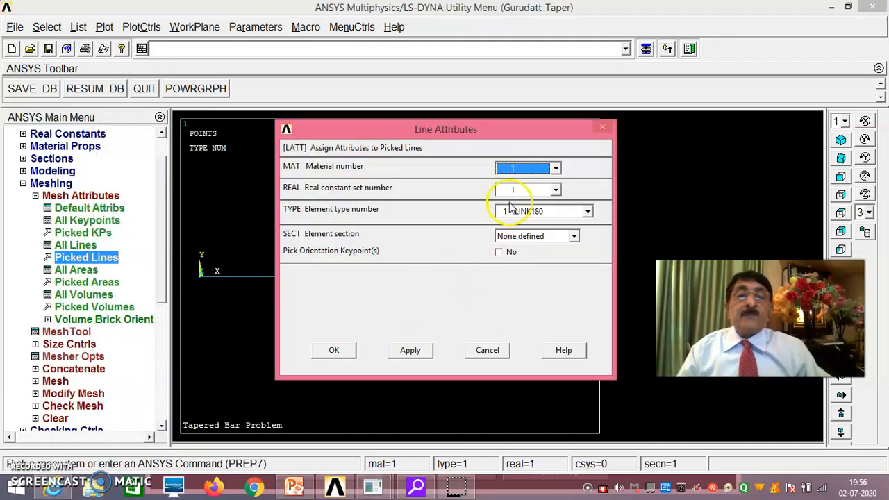
click(555, 190)
click(557, 192)
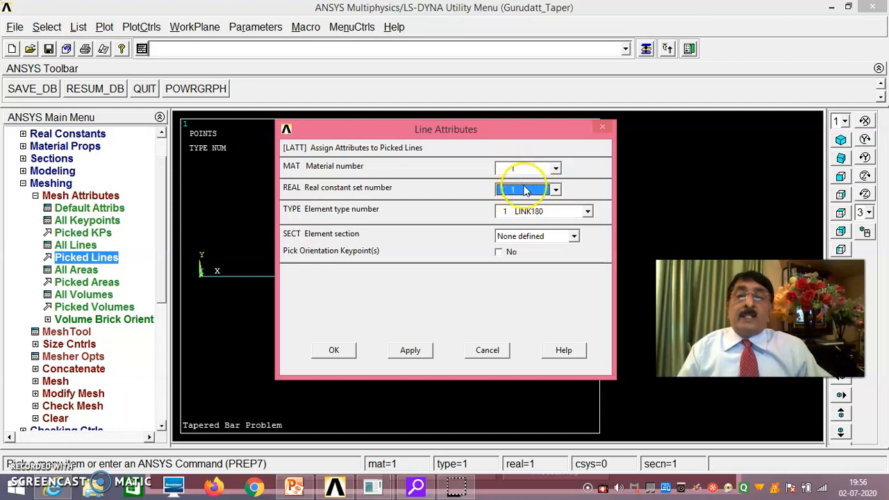
click(407, 351)
Step: Assign real constant set 2 with material 1 and LINK180 to the line between keypoints 2 and 3
click(319, 286)
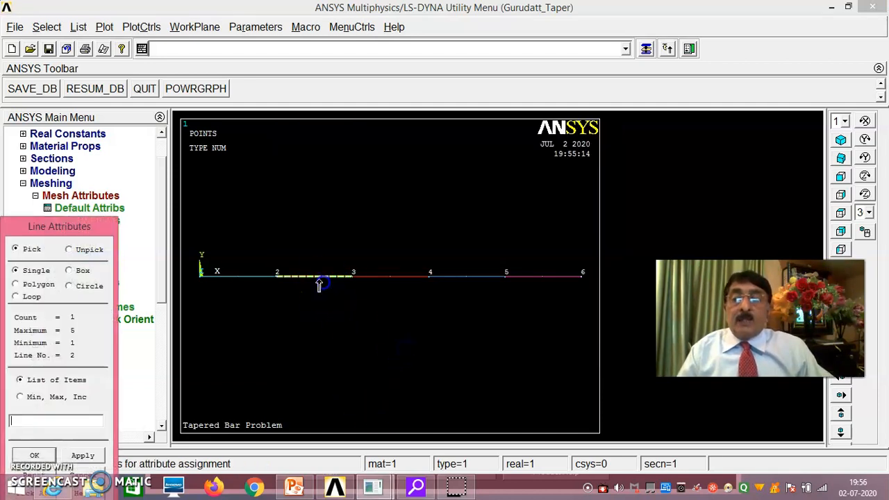
drag(89, 226, 118, 172)
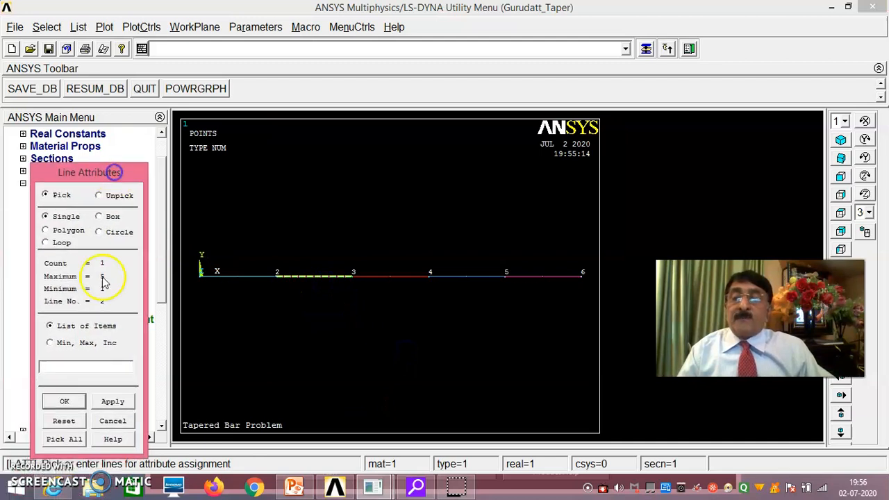
click(78, 408)
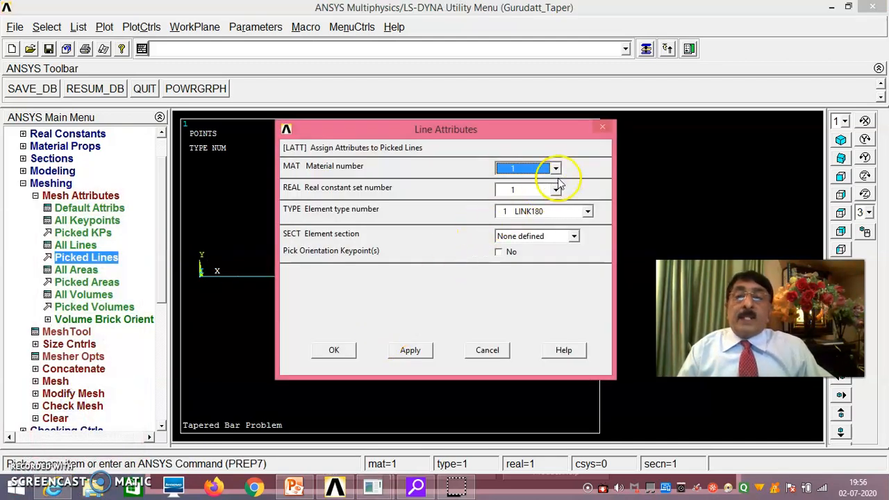
click(555, 189)
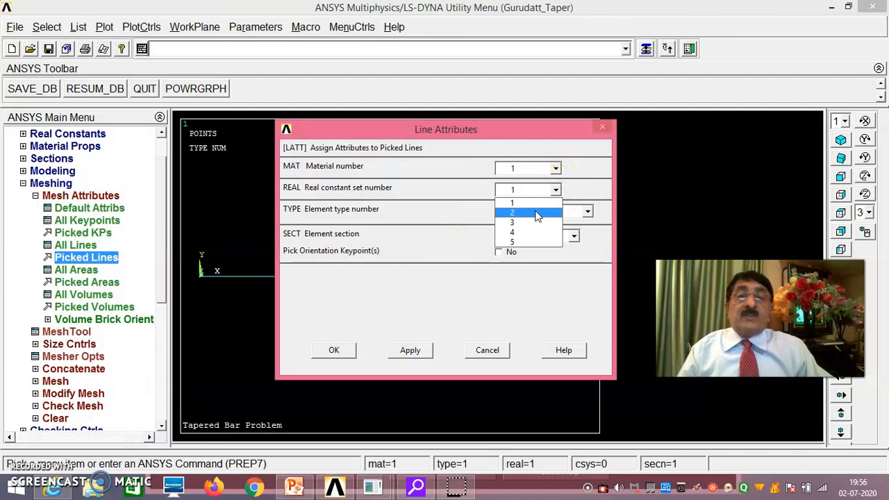
click(536, 214)
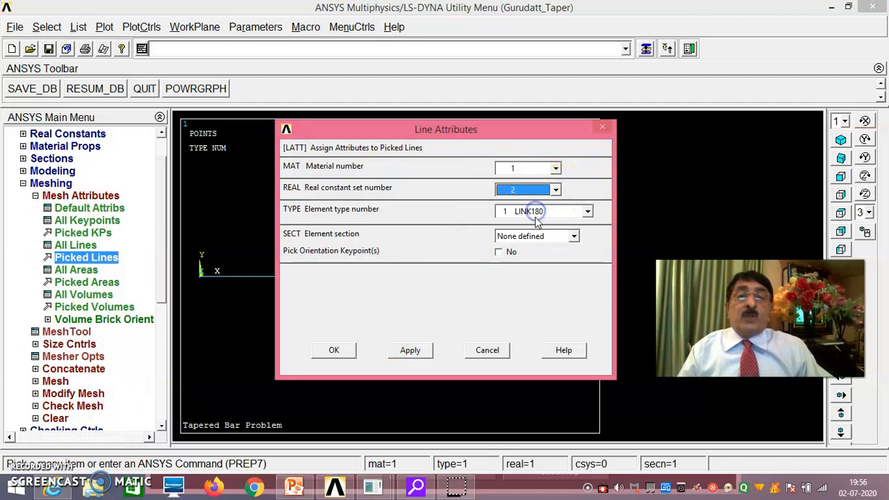
click(343, 354)
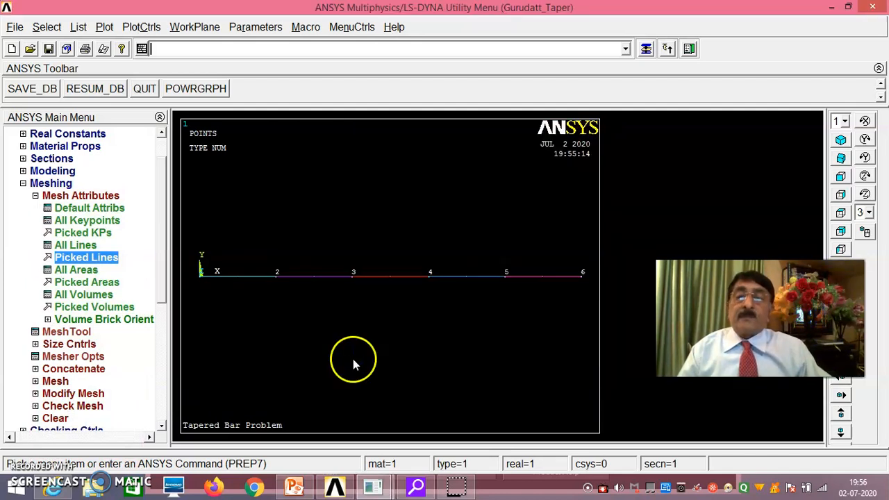
Step: Assign real constant set 3 with material 1 and LINK180 to the line between keypoints 3 and 4
click(101, 258)
click(390, 314)
drag(101, 227, 203, 130)
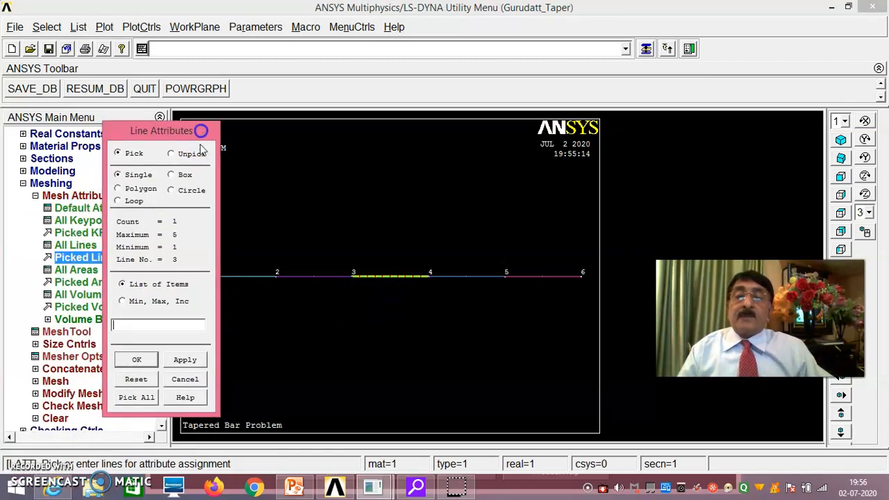
click(137, 359)
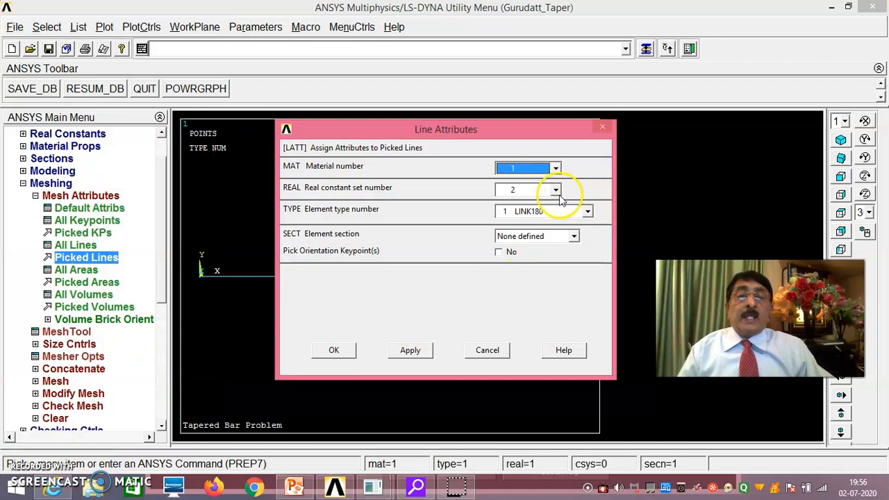
click(555, 190)
click(539, 223)
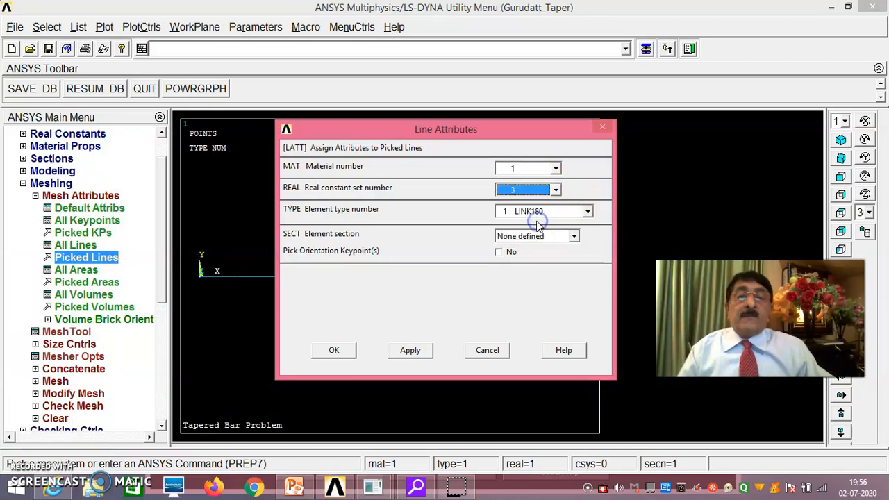
click(340, 350)
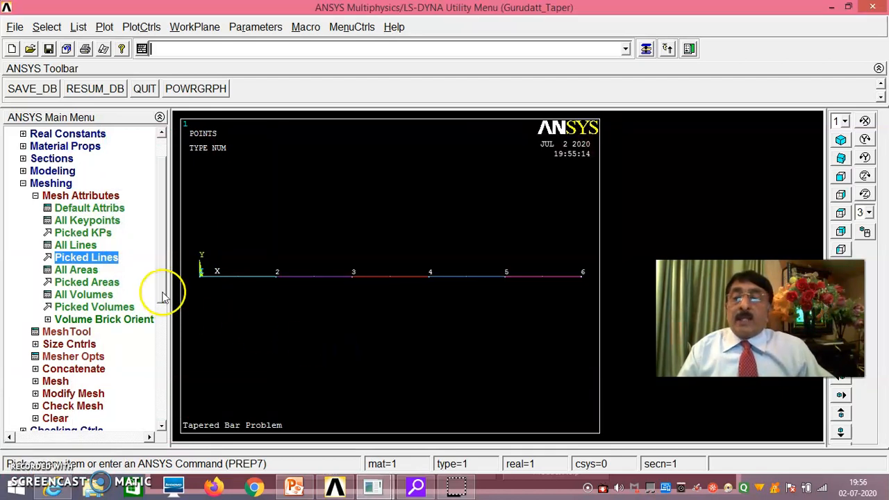
Step: Assign real constant set 4 with material 1 and LINK180 to the line between keypoints 4 and 5
click(111, 257)
click(459, 296)
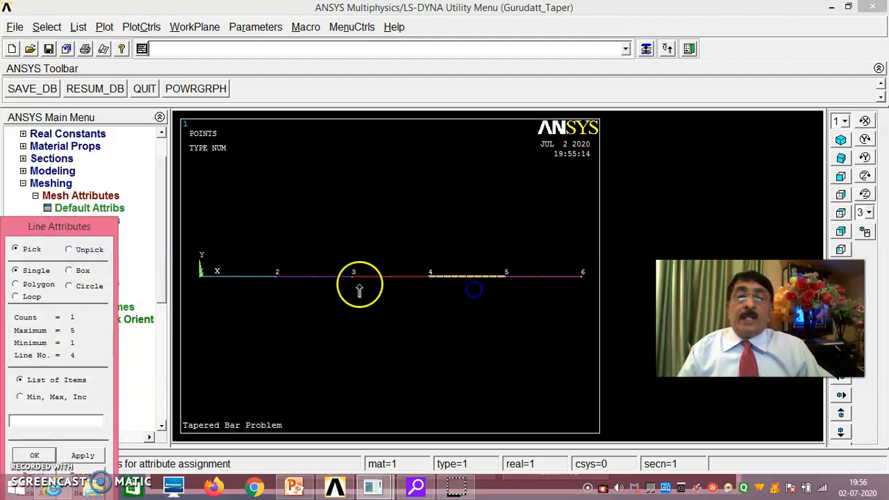
drag(52, 226, 185, 143)
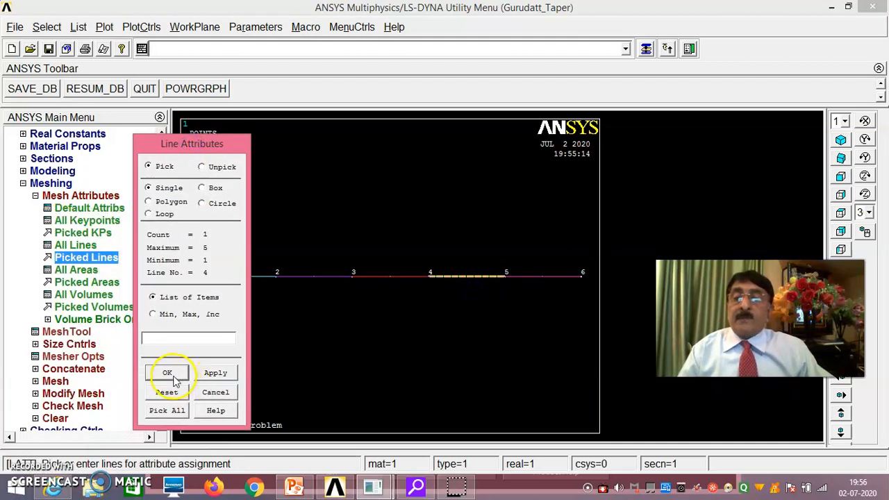
click(167, 373)
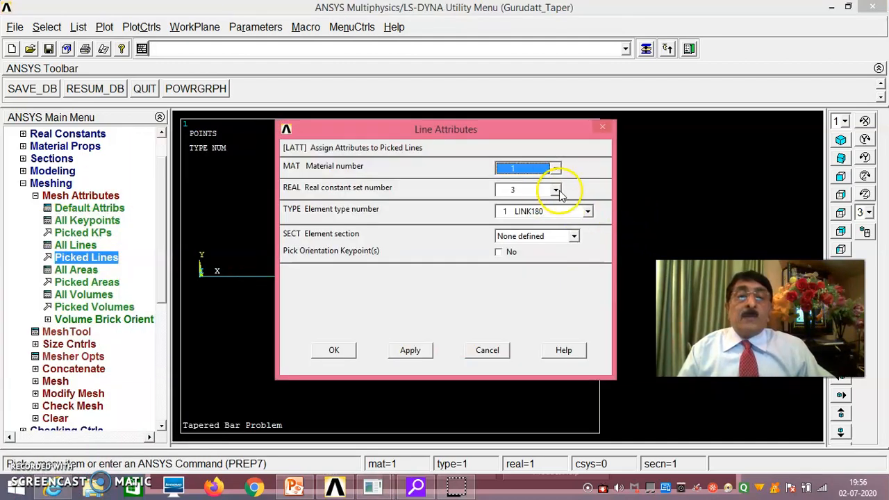
click(556, 190)
click(523, 232)
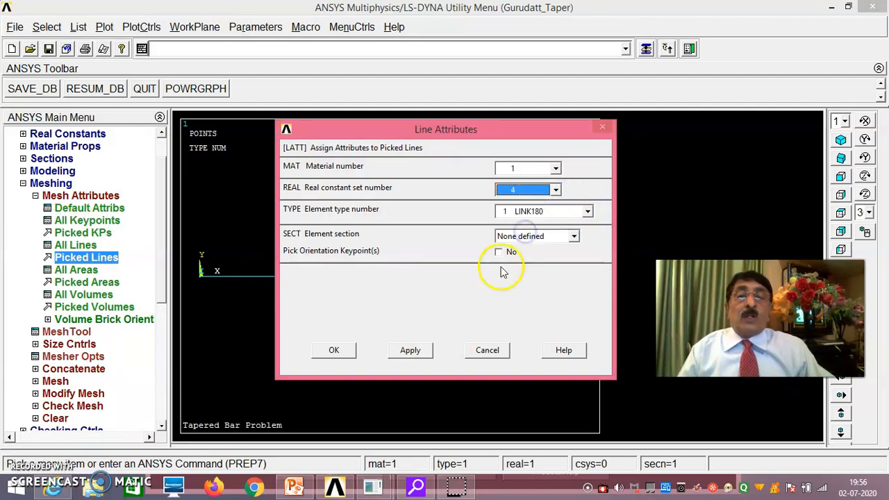
click(337, 350)
Step: Assign real constant set 5 with material 1 and LINK180 to the line between keypoints 5 and 6
click(86, 257)
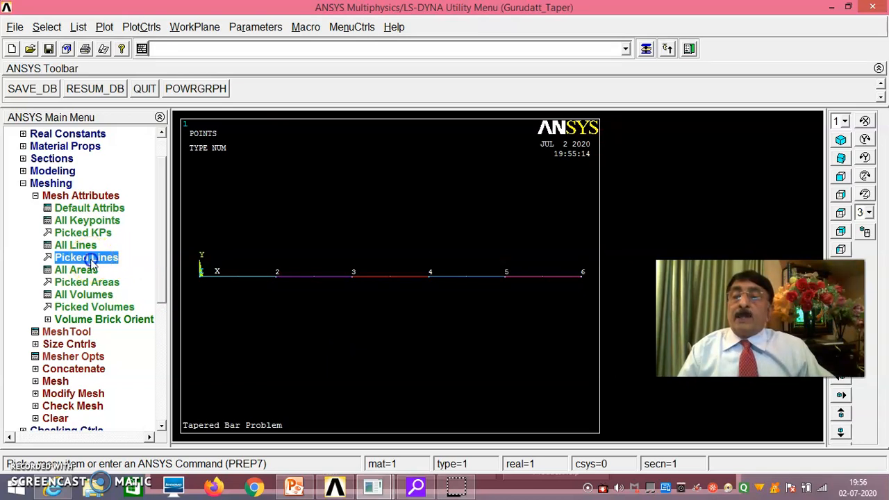
click(545, 283)
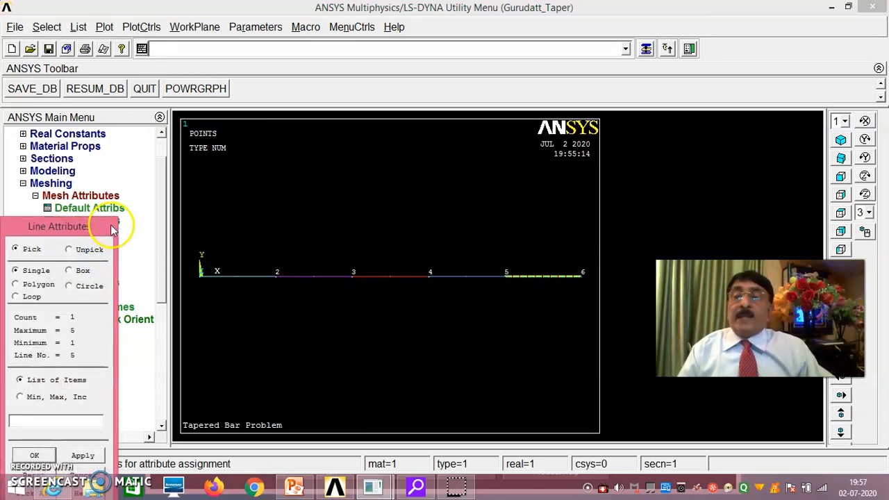
drag(113, 228, 311, 105)
click(234, 334)
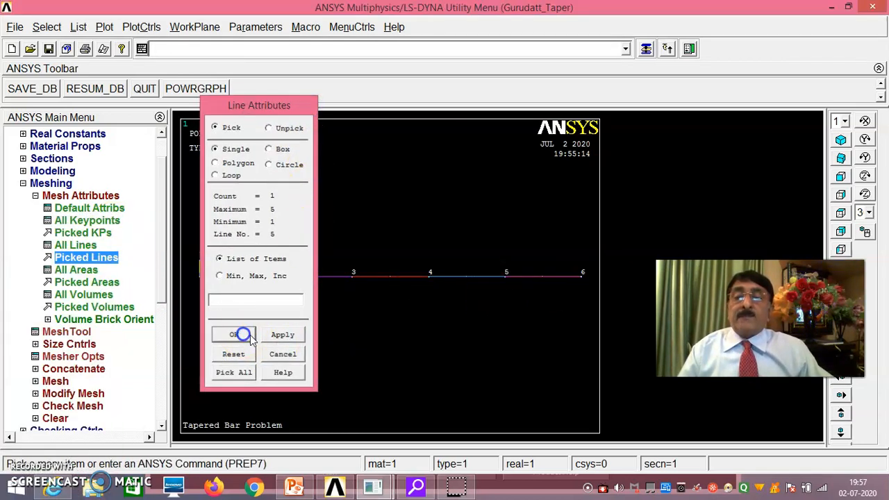
click(555, 190)
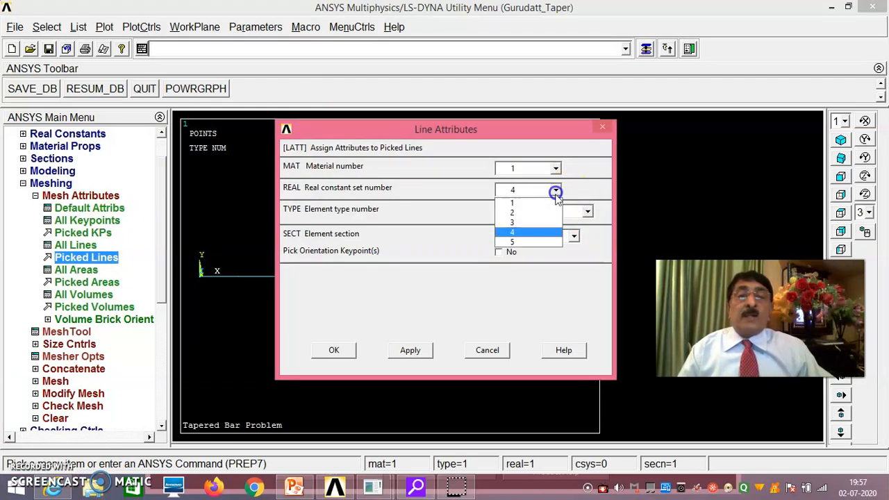
click(530, 244)
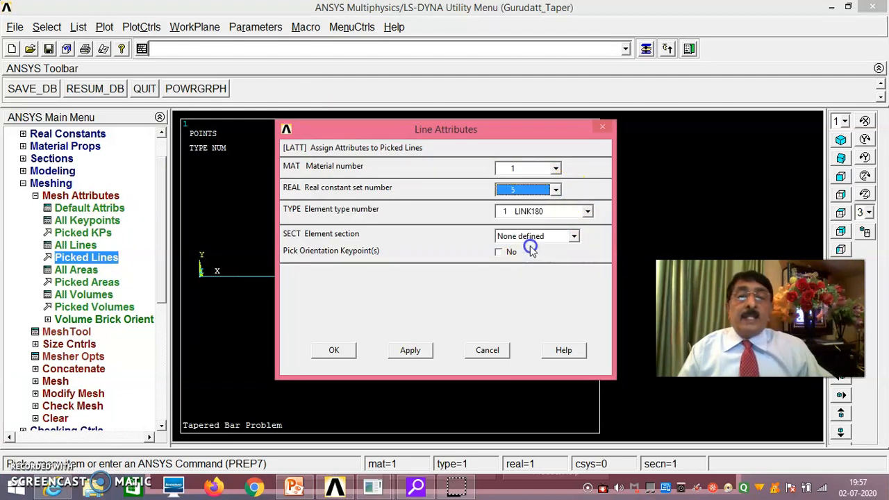
click(349, 353)
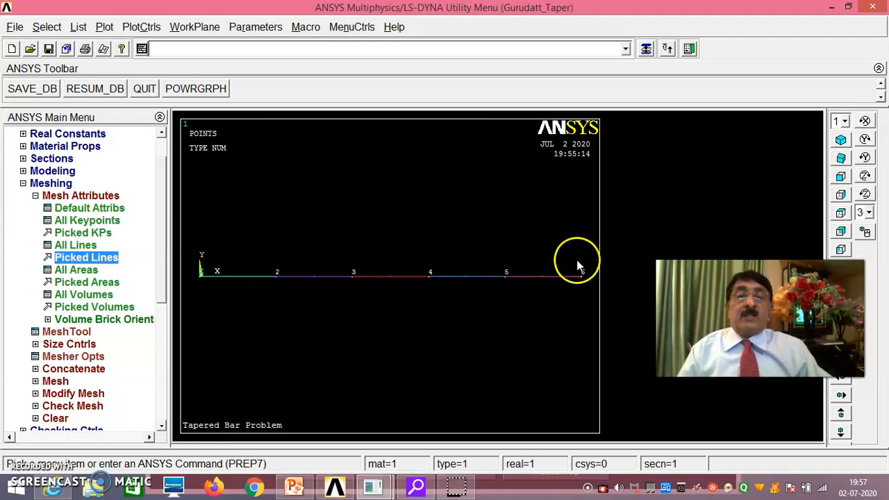
Step: Set the element size on all five lines of the bar to 1 element division per line
click(72, 344)
click(78, 245)
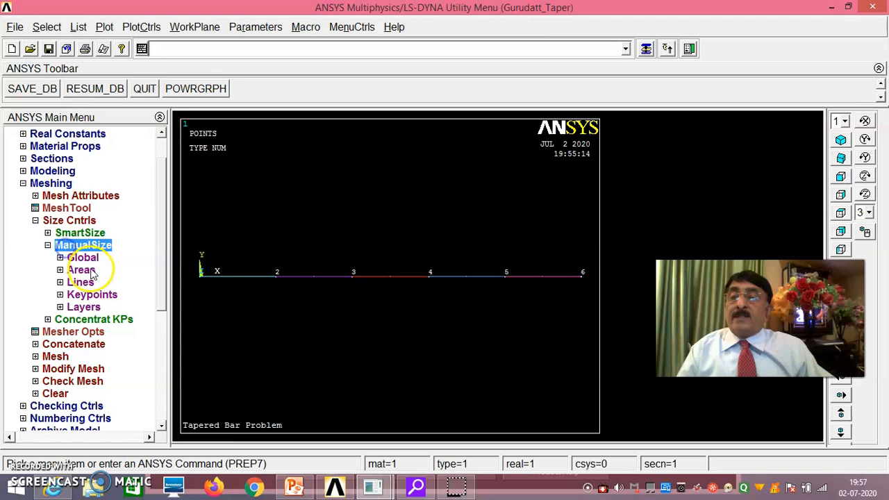
click(82, 282)
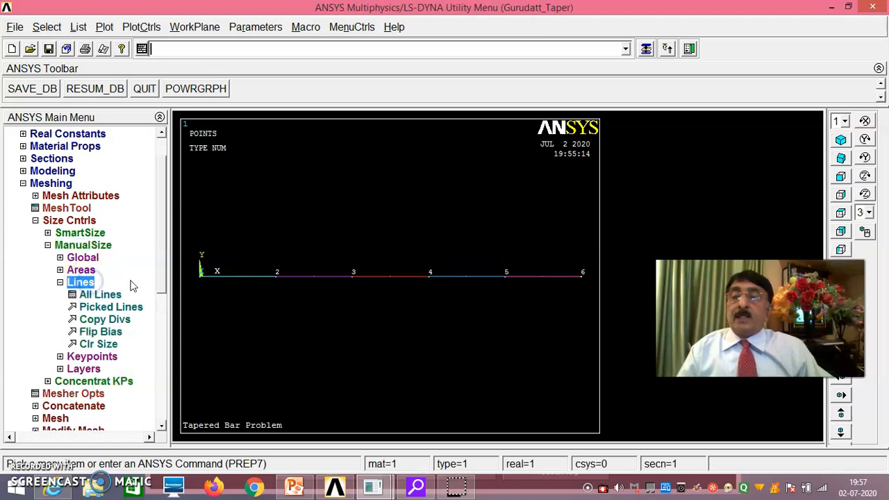
click(106, 307)
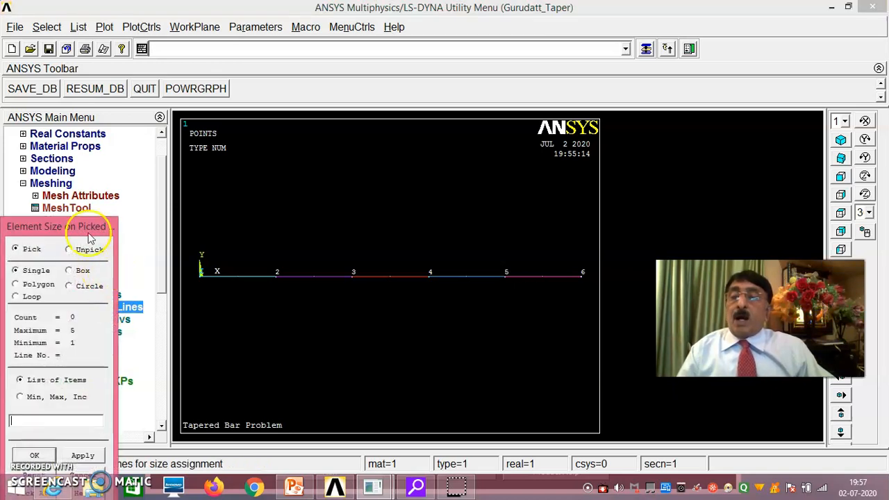
drag(88, 232, 141, 120)
click(254, 280)
click(249, 280)
click(317, 279)
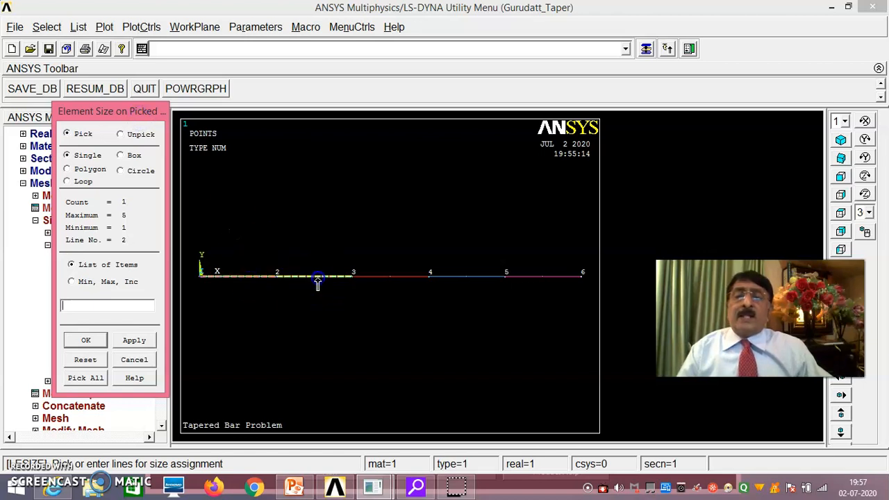
click(397, 281)
click(453, 281)
click(543, 282)
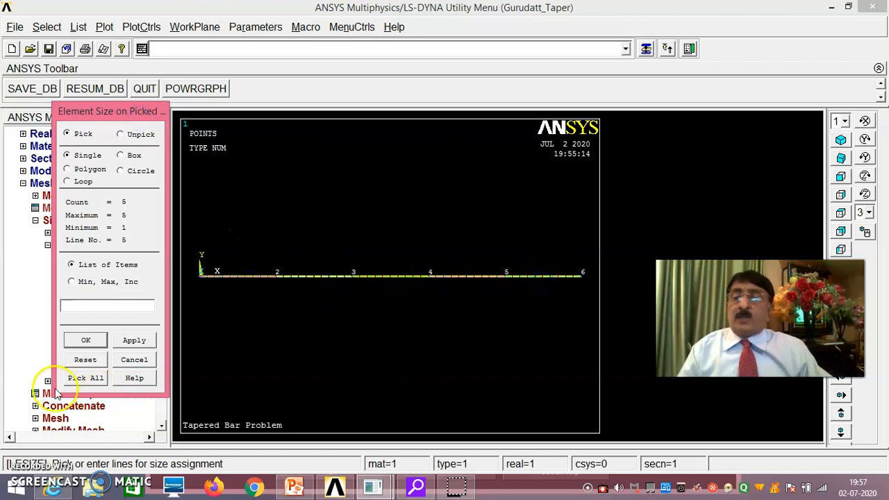
click(85, 339)
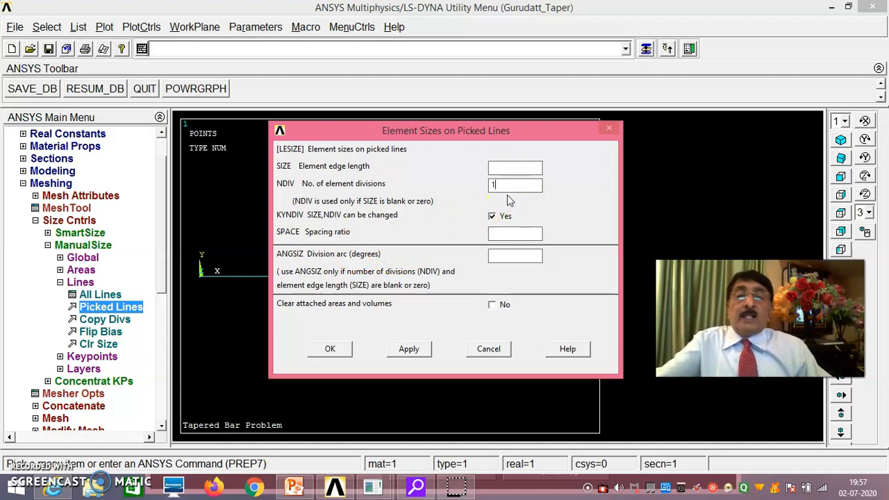
click(329, 349)
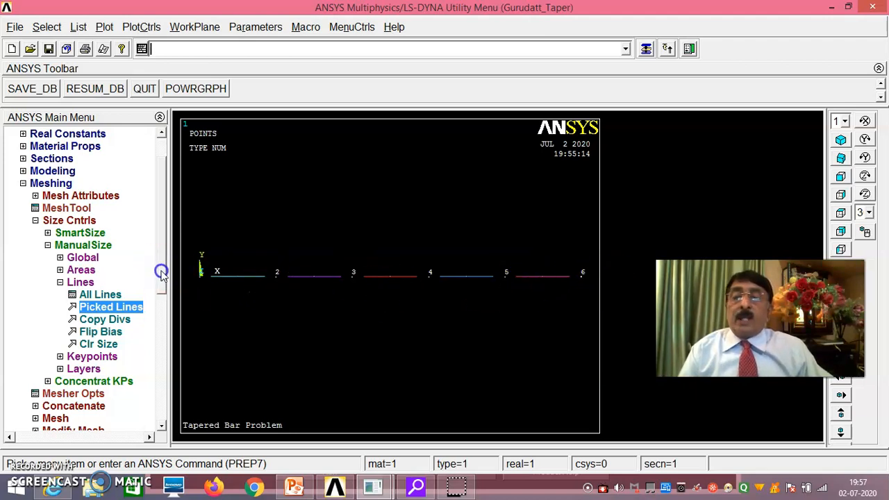
Step: Mesh all the lines of the tapered bar
drag(162, 271, 167, 302)
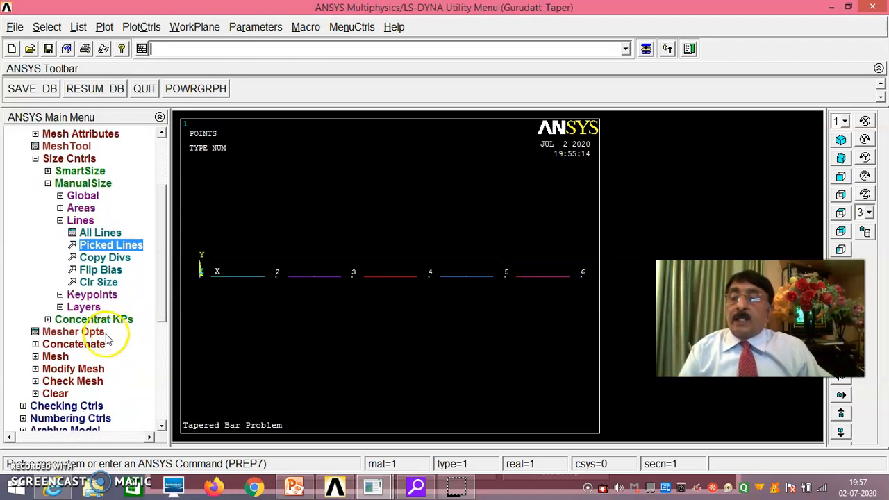
click(56, 357)
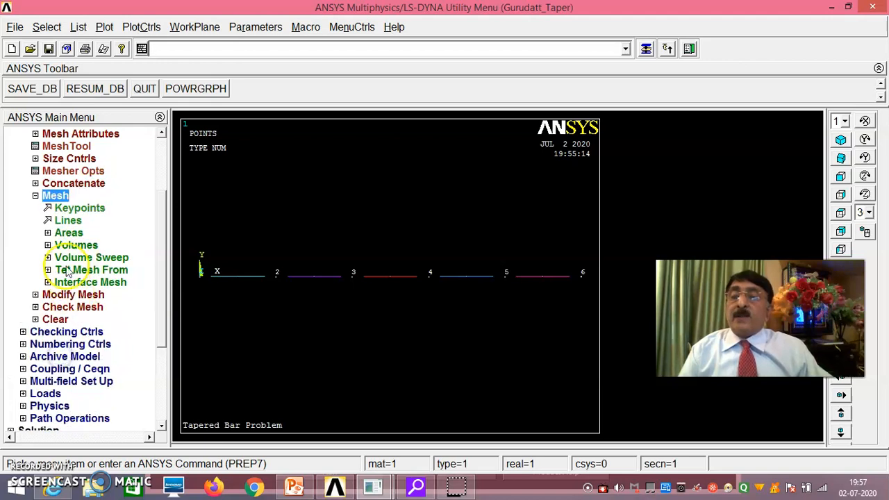
click(70, 220)
drag(99, 227, 144, 113)
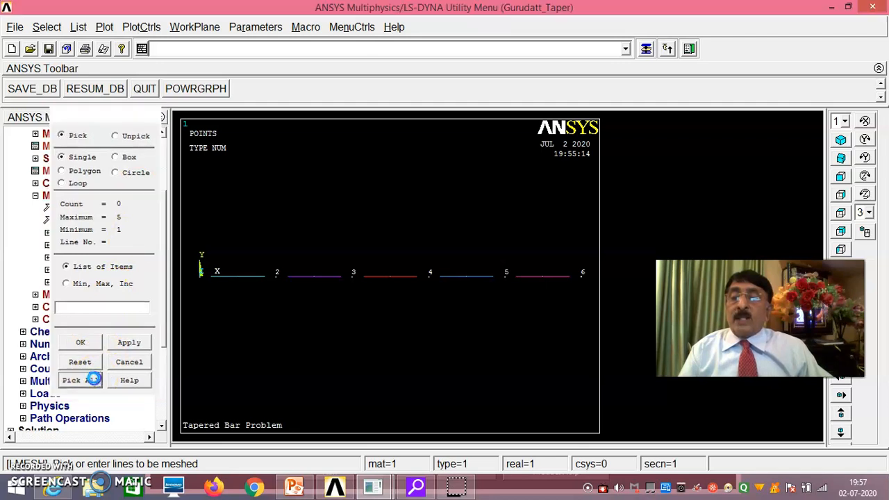
click(88, 379)
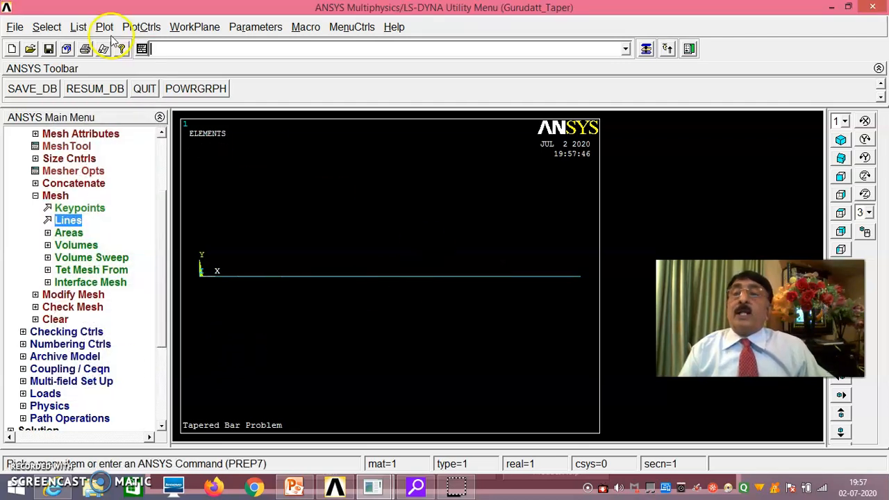
Step: List the elements with their nodes, attributes and real constants to check each element's area, and close the listing
click(78, 31)
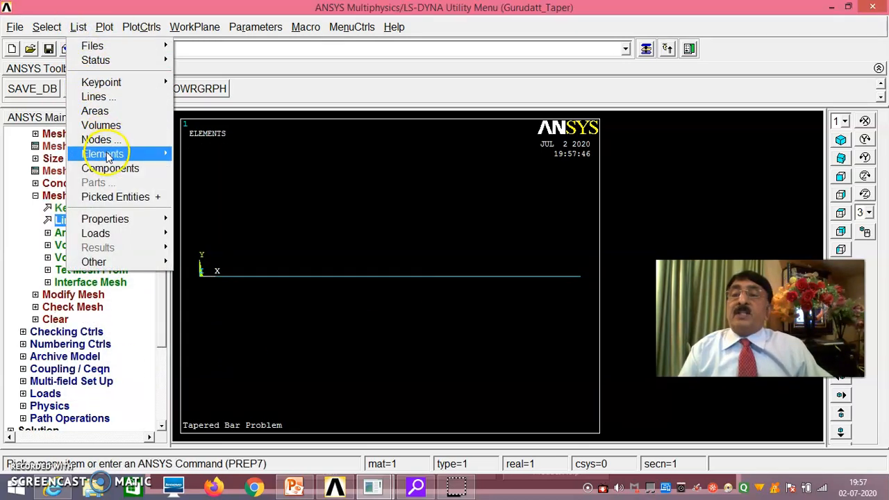
mouse_move(122, 153)
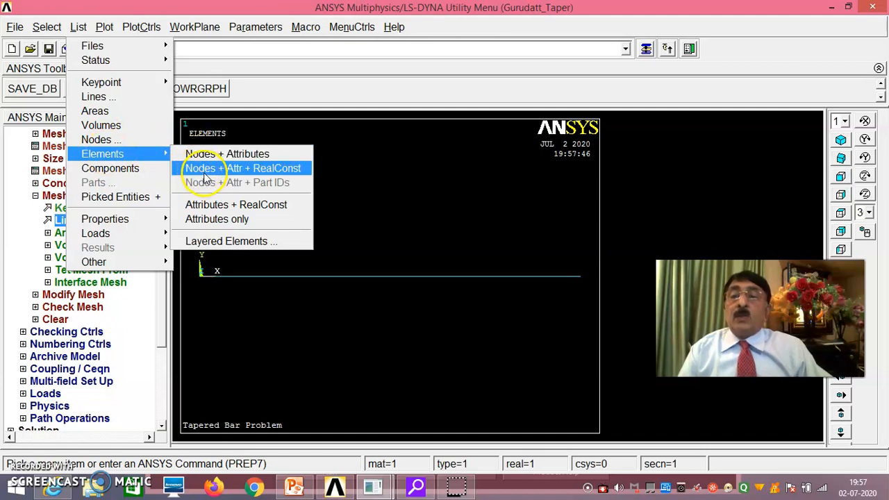
click(204, 173)
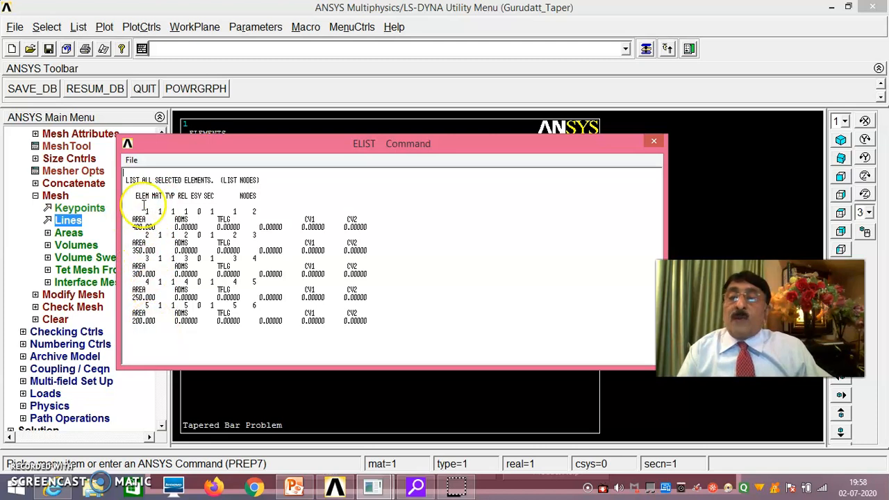
click(131, 160)
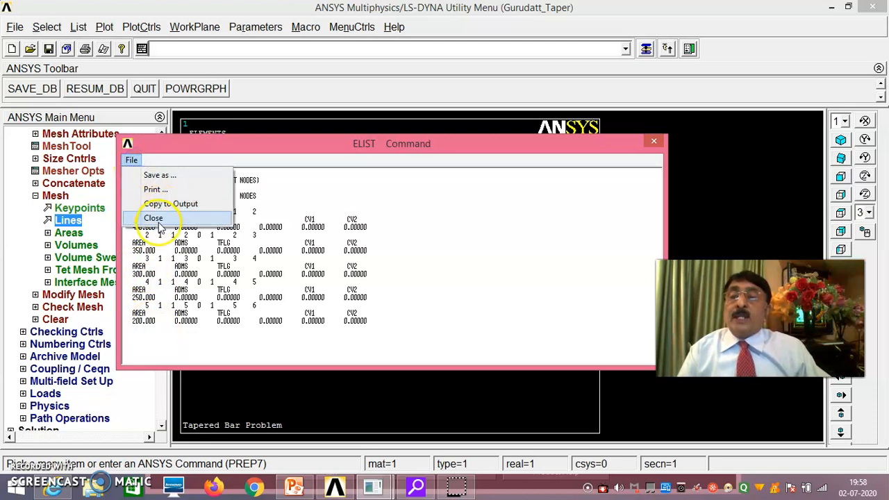
click(153, 218)
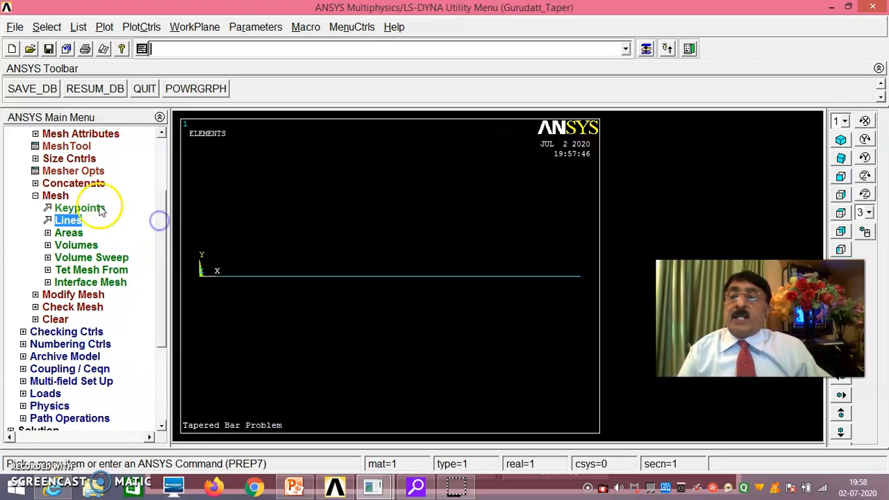
Step: Constrain all DOF at keypoint 1 on the bar's origin end with a constant displacement value of 0
click(36, 195)
click(162, 132)
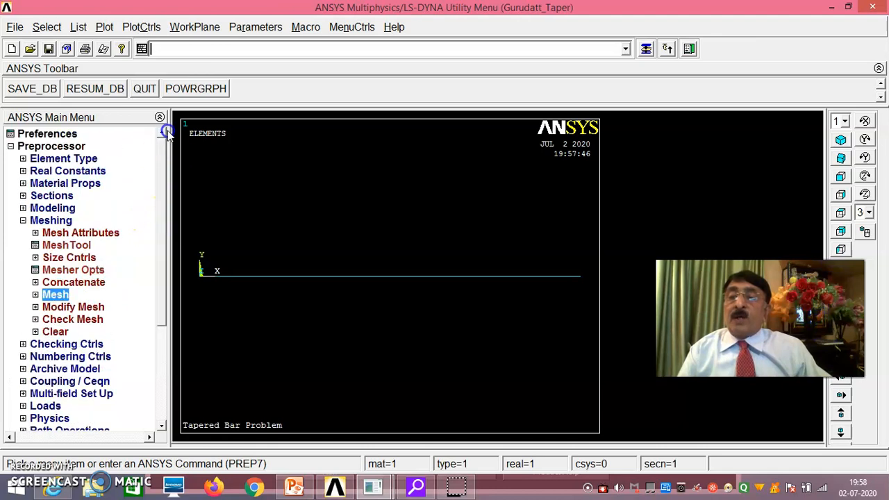
click(23, 220)
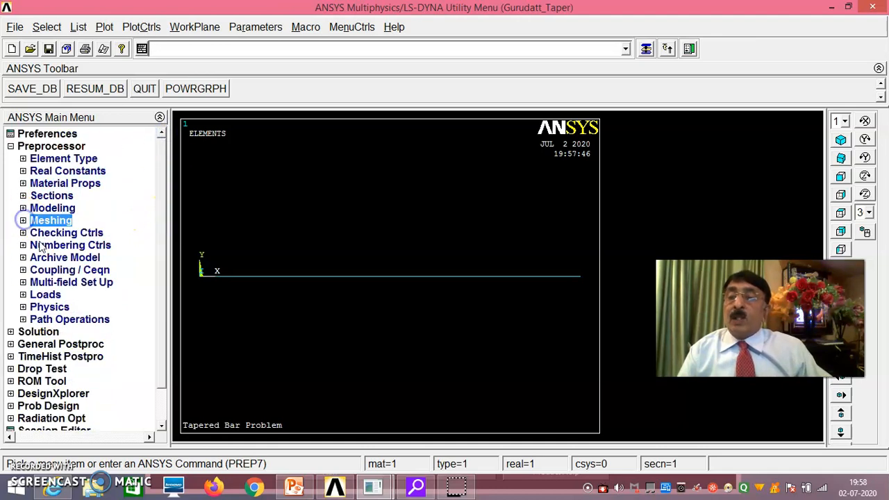
click(54, 296)
click(70, 319)
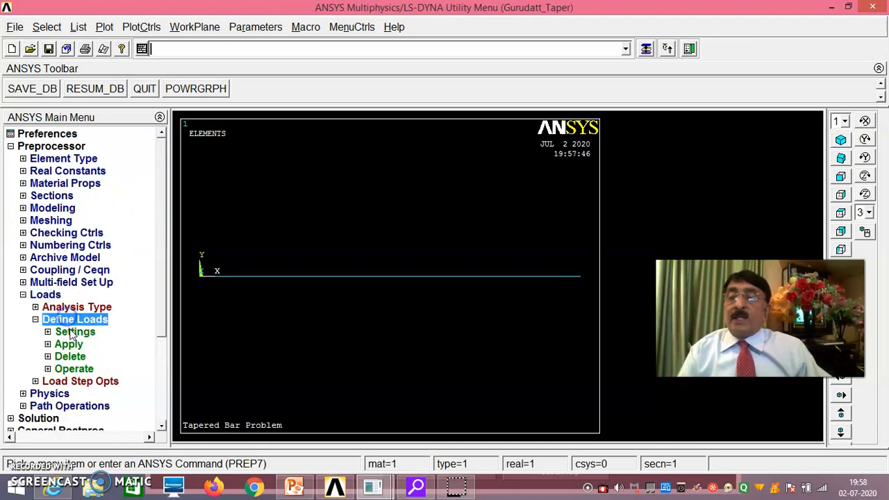
click(69, 344)
click(82, 357)
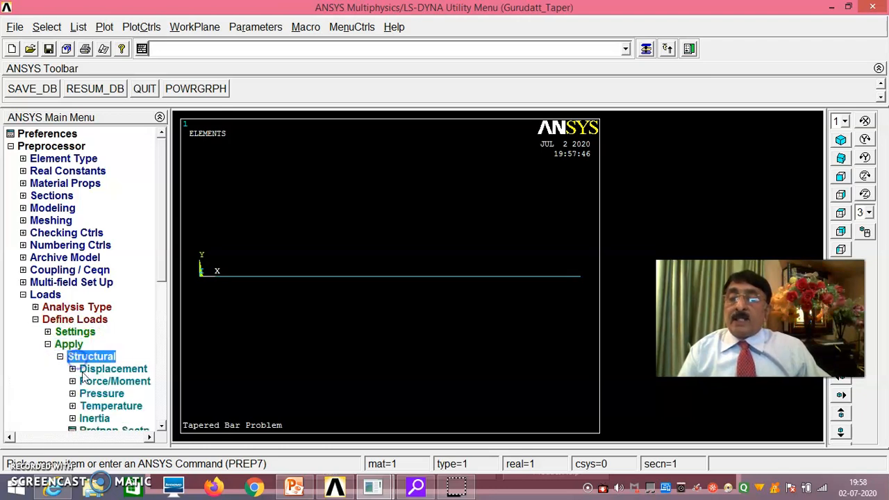
click(102, 371)
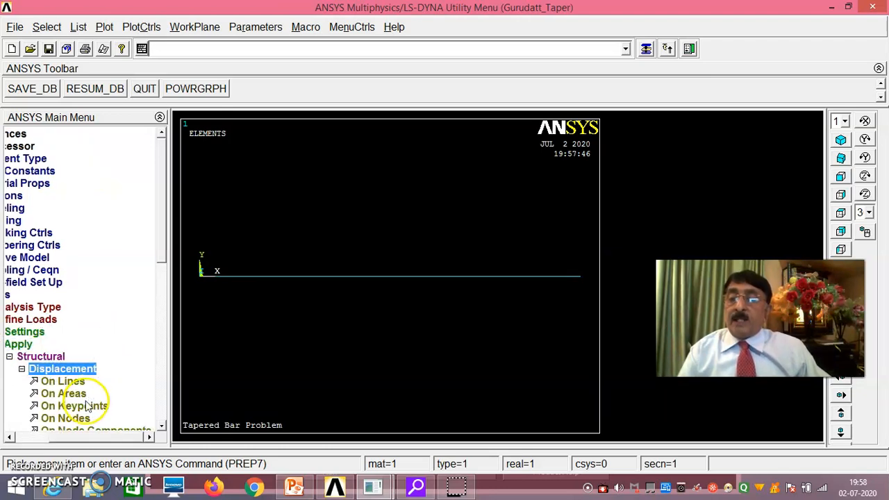
click(87, 407)
click(199, 282)
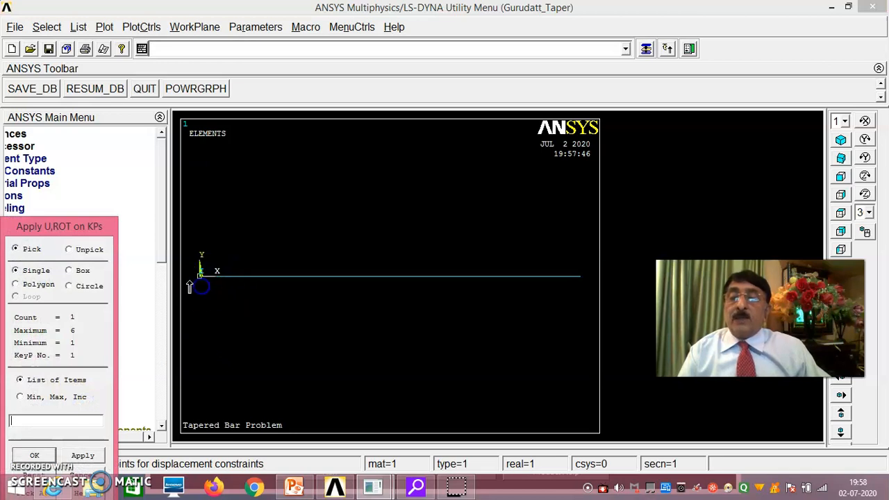
drag(89, 224, 145, 121)
click(96, 354)
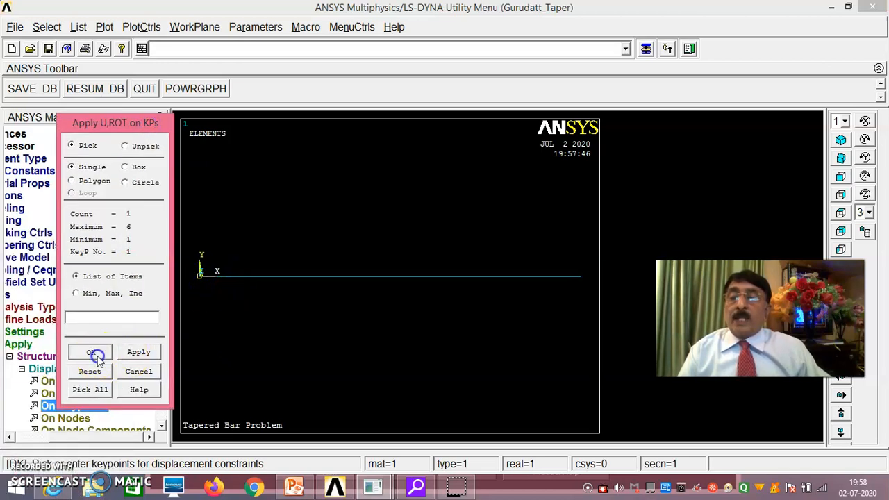
click(514, 183)
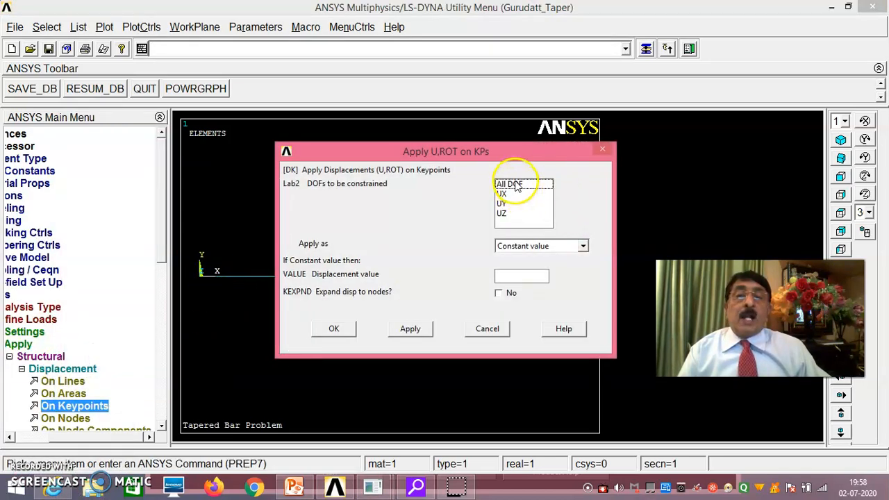
click(508, 275)
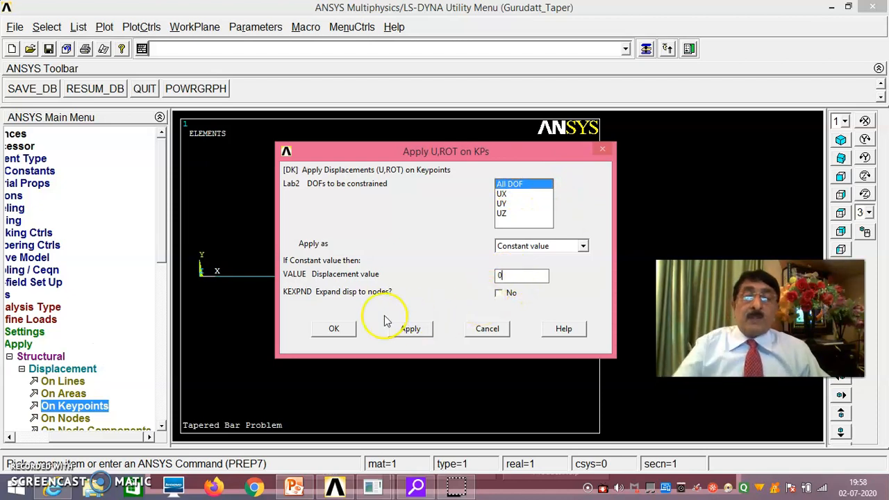
click(335, 329)
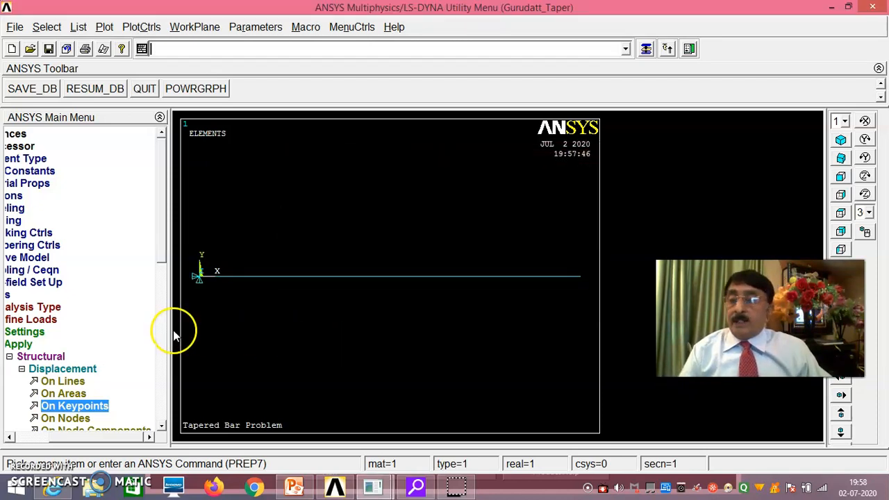
Step: Apply a constant FX force of 1000 at keypoint 6 on the free end of the bar
drag(162, 258, 166, 305)
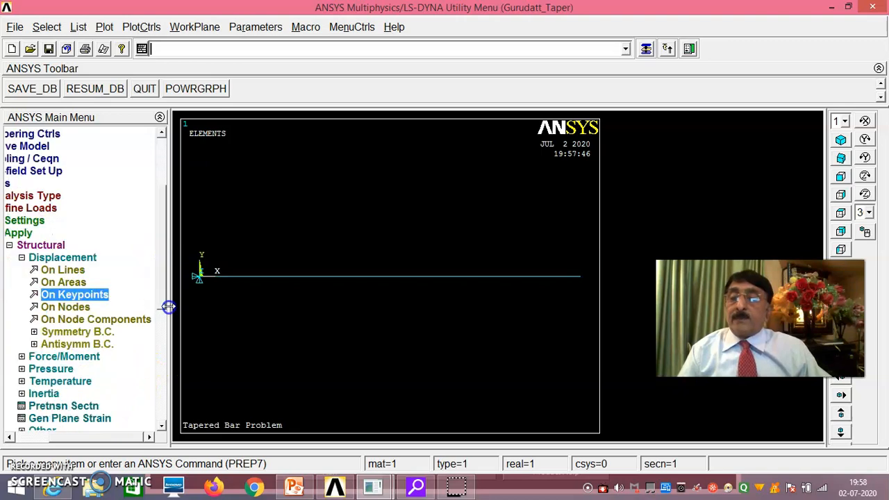
click(91, 356)
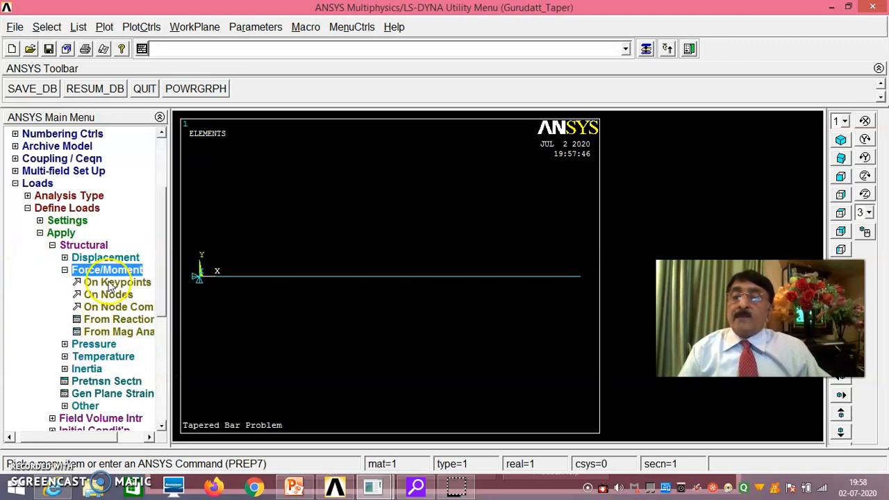
click(117, 282)
click(580, 290)
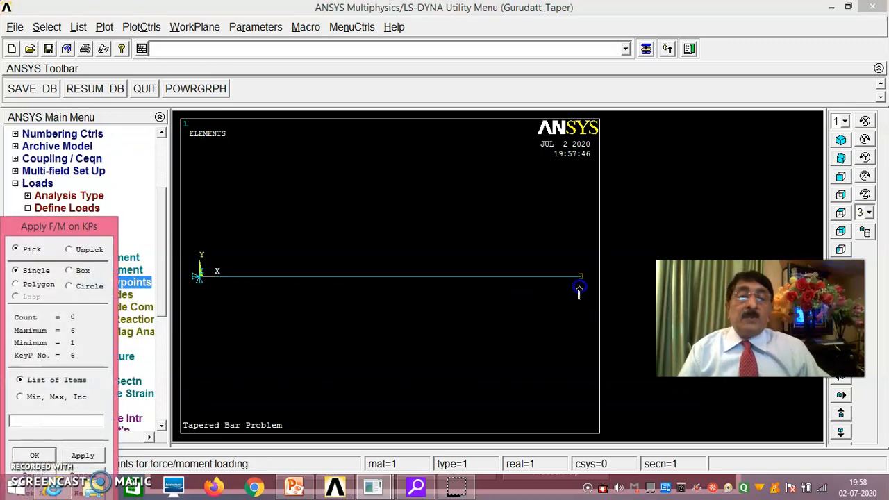
click(35, 455)
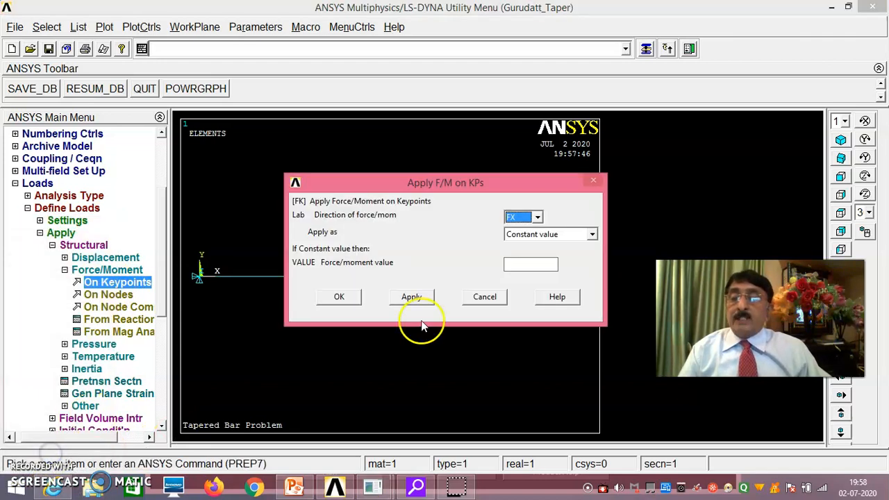
click(527, 267)
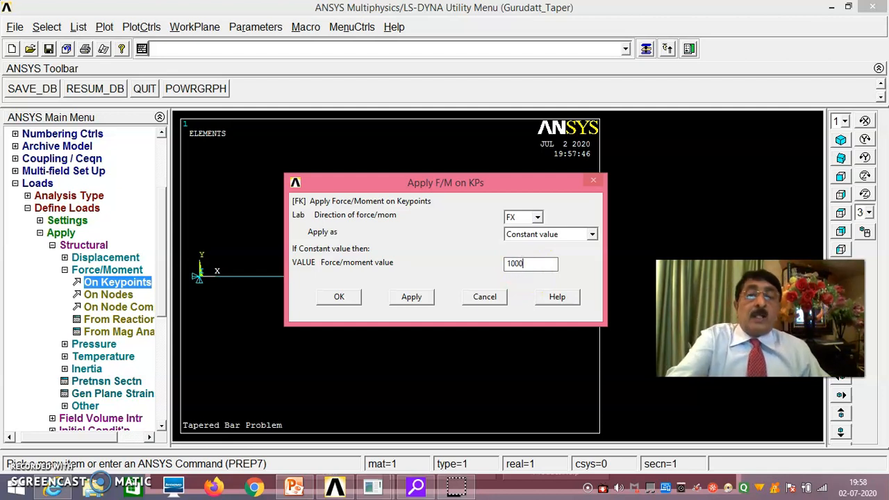
click(343, 299)
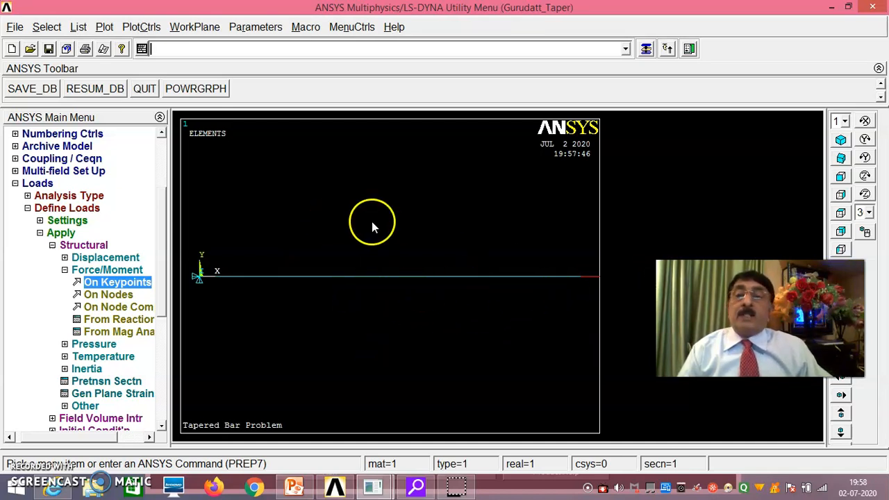
Step: Solve the current load step, then close the completion note and the solution status listing
click(39, 233)
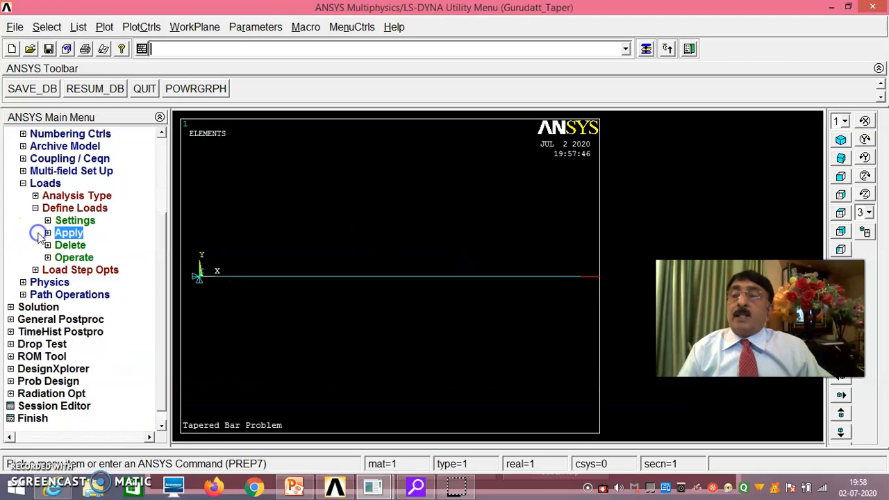
click(24, 183)
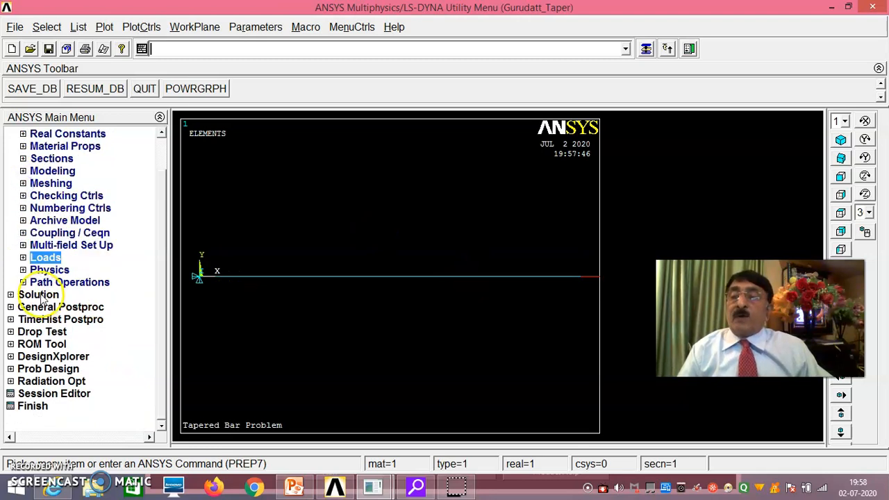
click(40, 292)
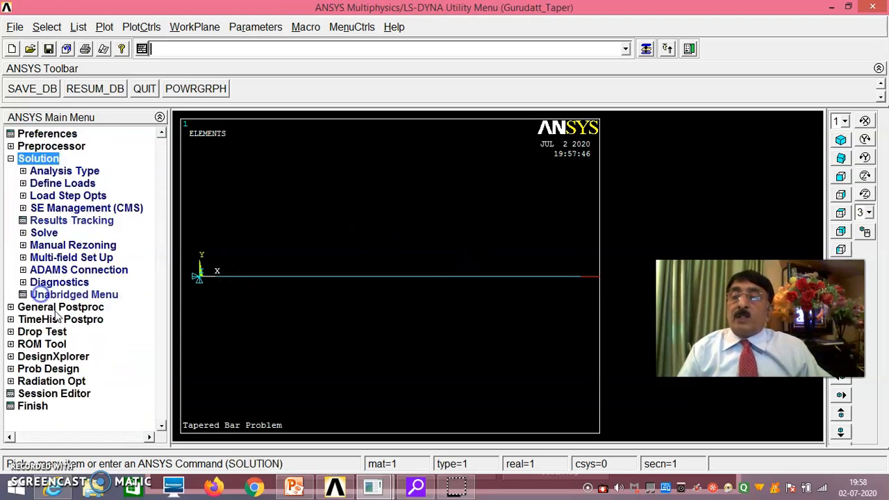
click(48, 234)
click(68, 245)
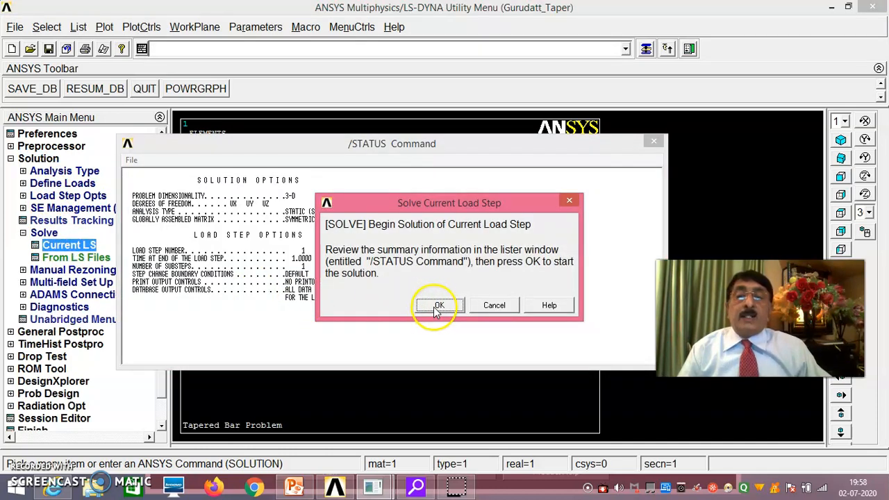
click(438, 307)
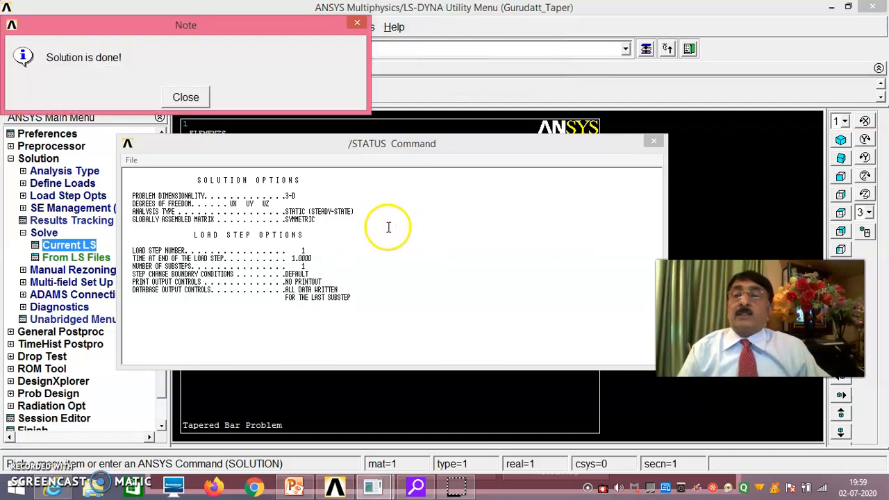
click(186, 93)
click(132, 162)
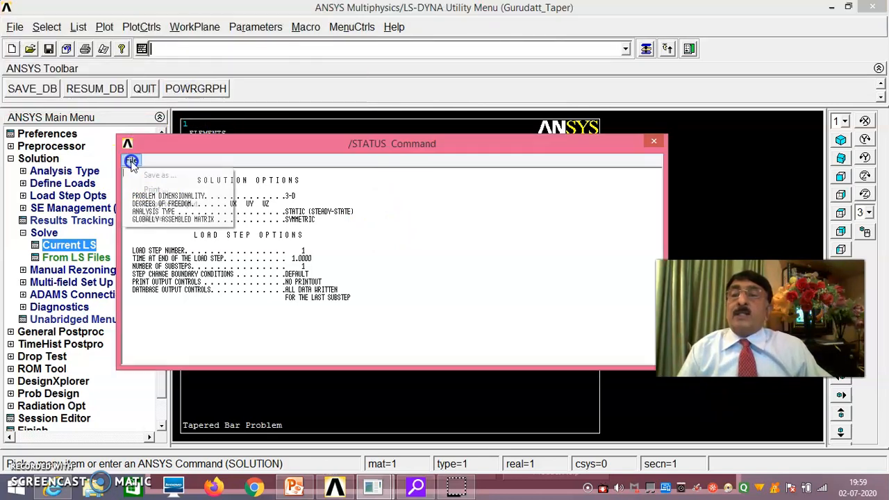
click(165, 221)
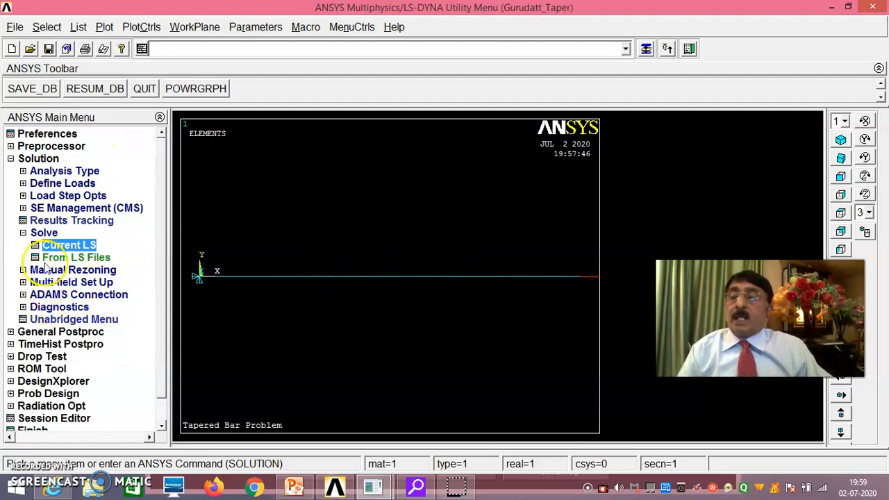
Step: List the nodal DOF solution for the displacement vector sum
click(68, 333)
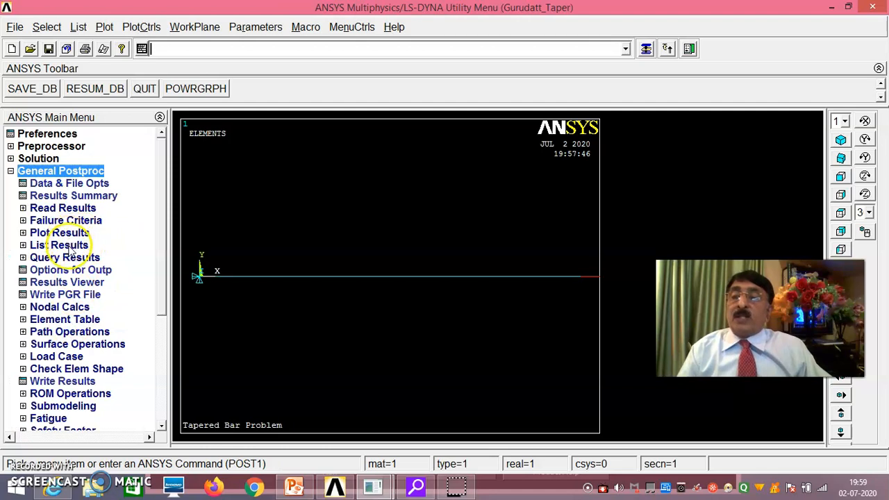
click(69, 246)
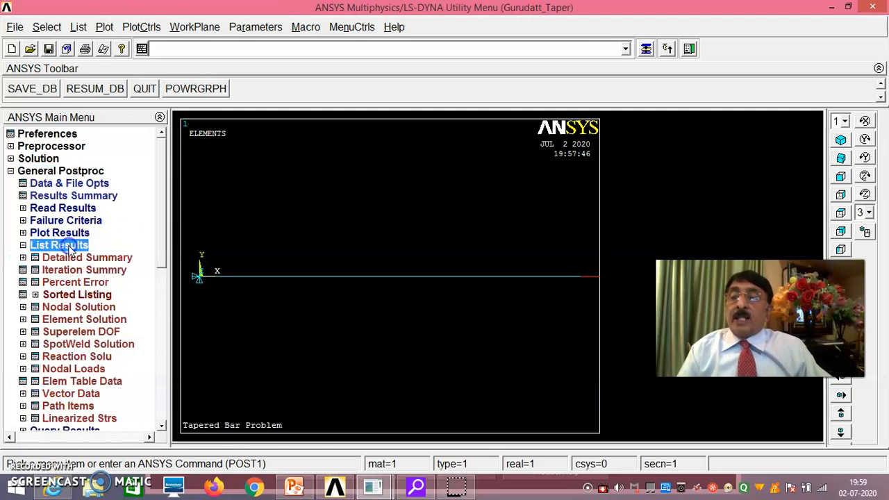
click(84, 307)
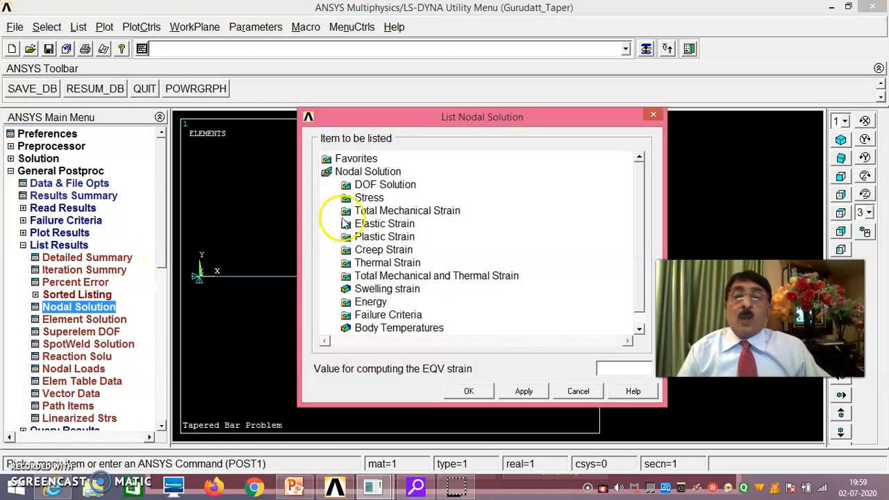
click(386, 185)
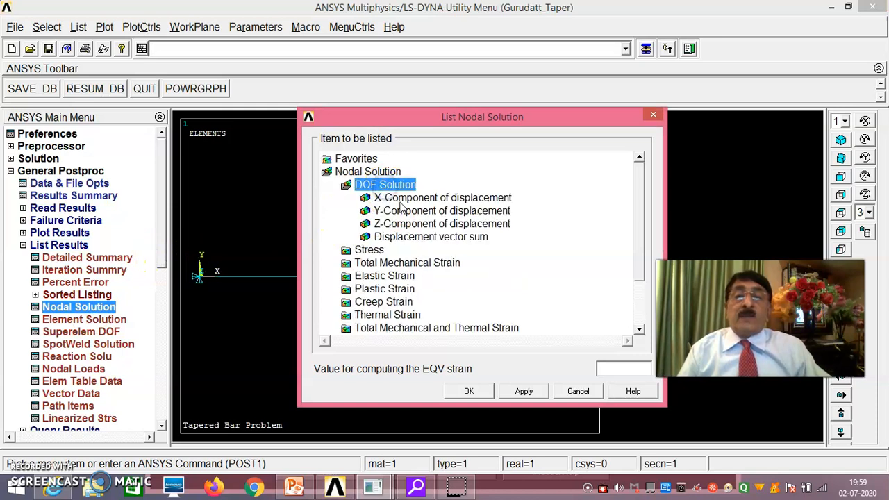
click(407, 237)
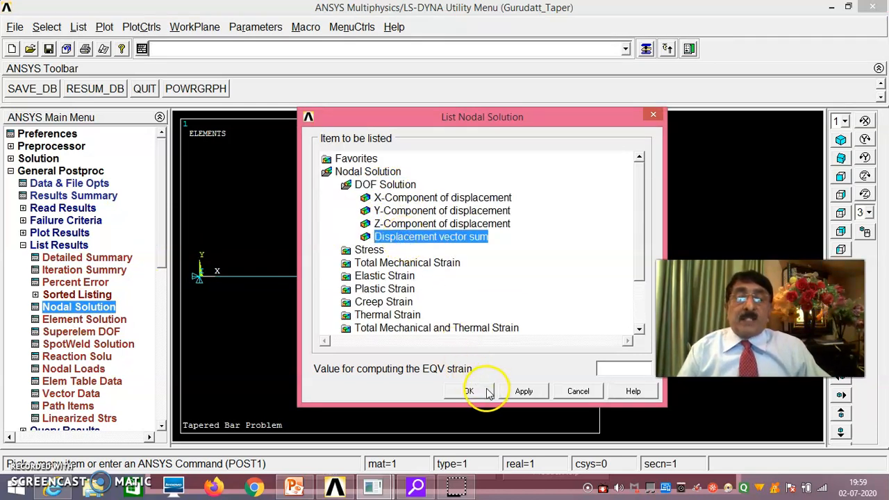
click(470, 392)
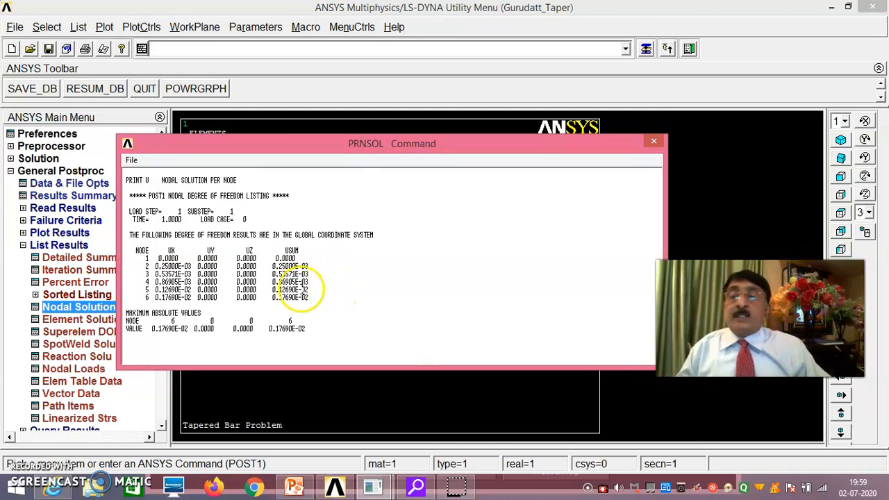
Step: Move the displacement listing off the model and turn on node numbers in the plot
drag(318, 149, 582, 309)
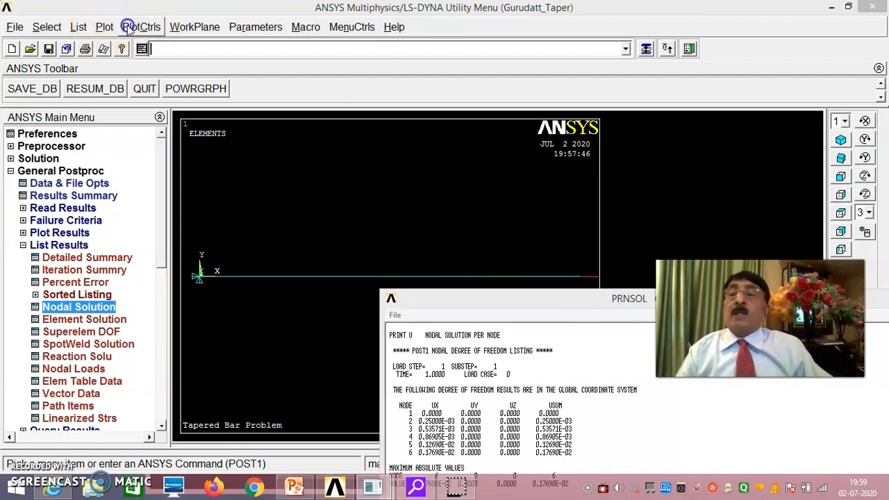
click(139, 27)
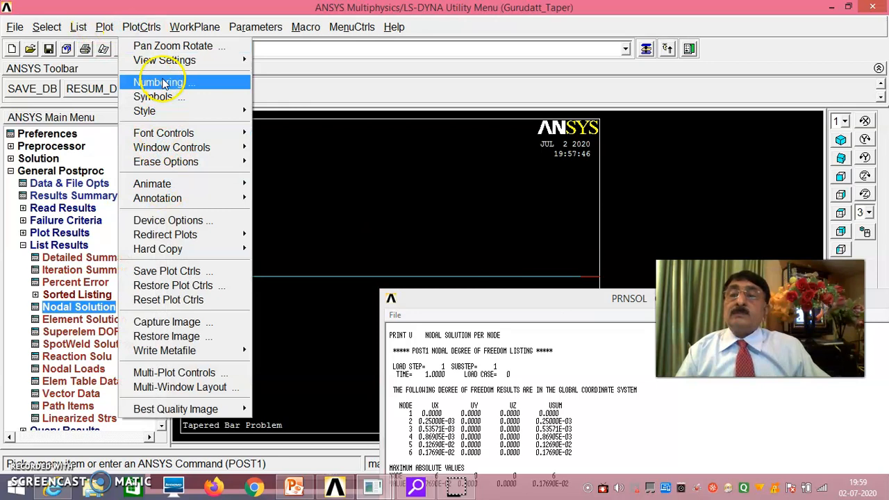
click(159, 83)
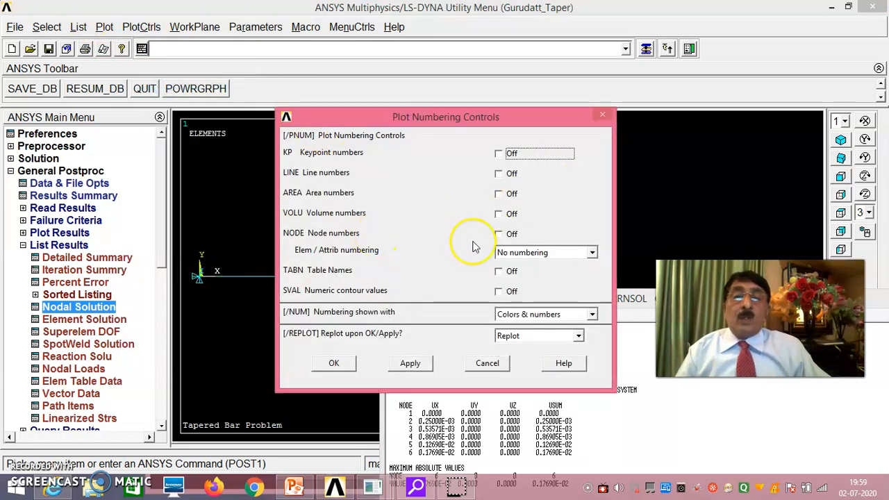
click(498, 233)
click(335, 363)
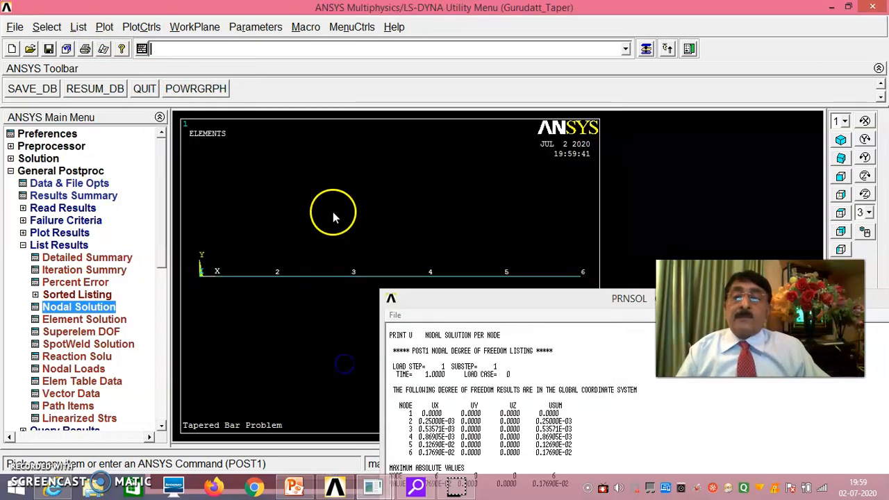
Step: Bring the nodal displacement listing back into full view to review each node's displacement, and close it
drag(569, 299, 593, 250)
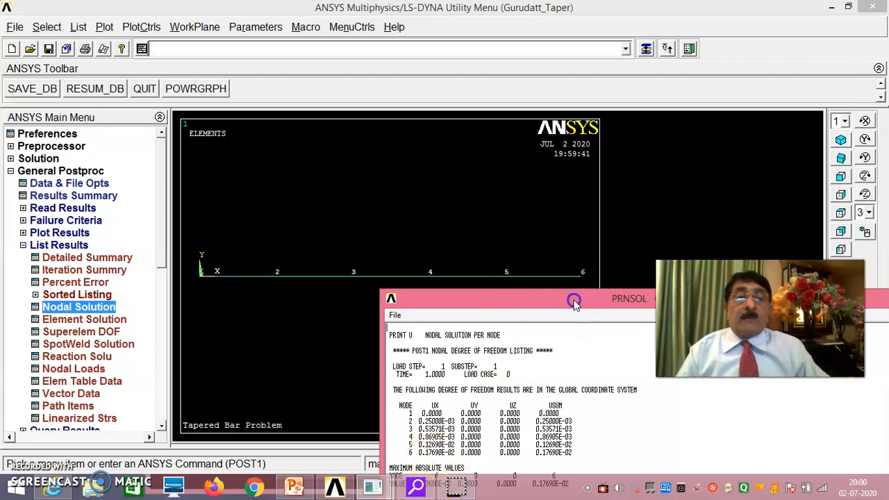
drag(572, 302, 400, 154)
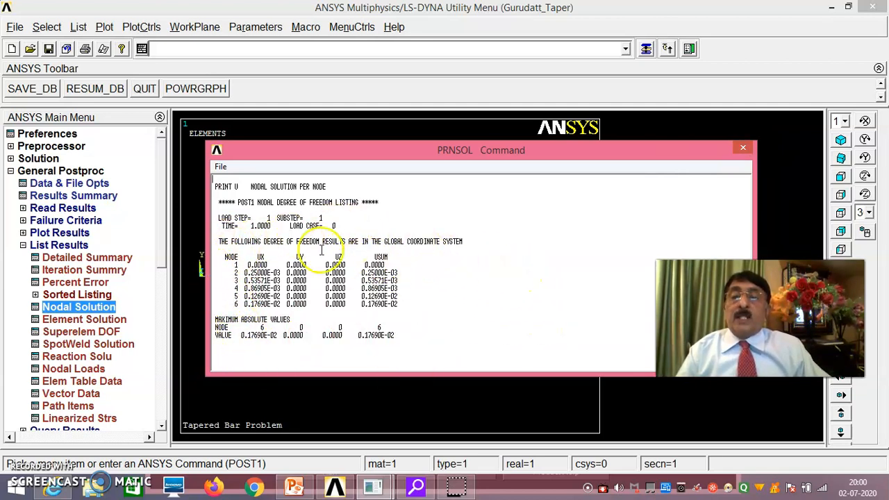
click(743, 148)
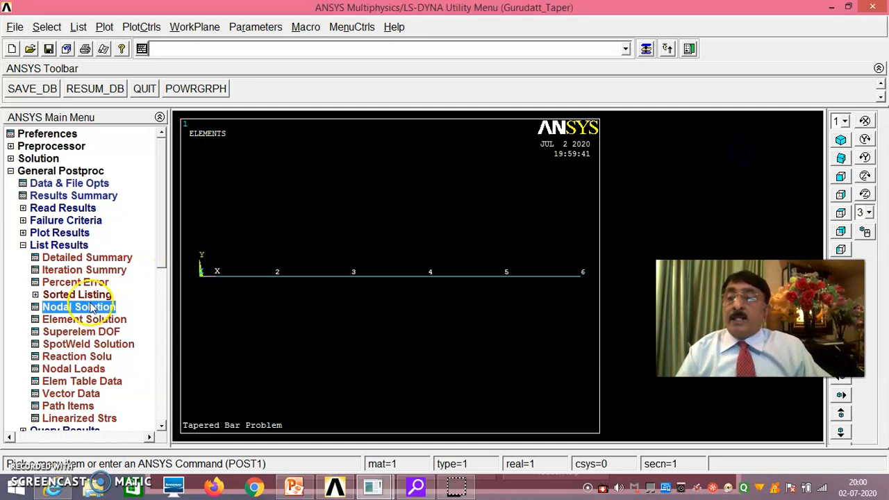
Step: List the reaction solution for all items, review the support reaction against the plotted model, and close the listing
click(80, 357)
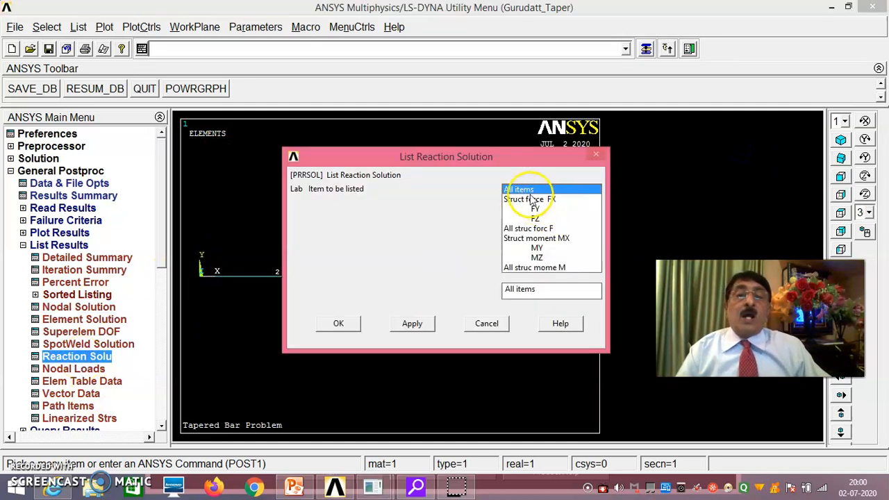
click(338, 324)
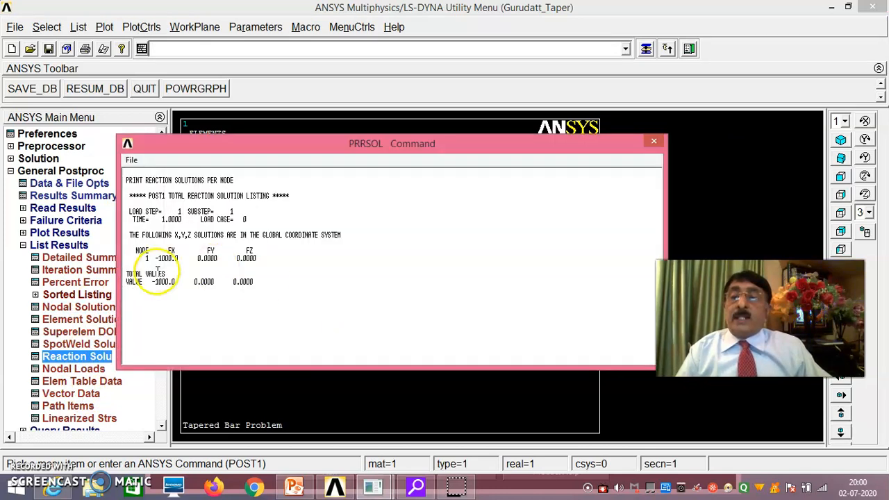
drag(566, 146, 837, 170)
drag(680, 174, 535, 316)
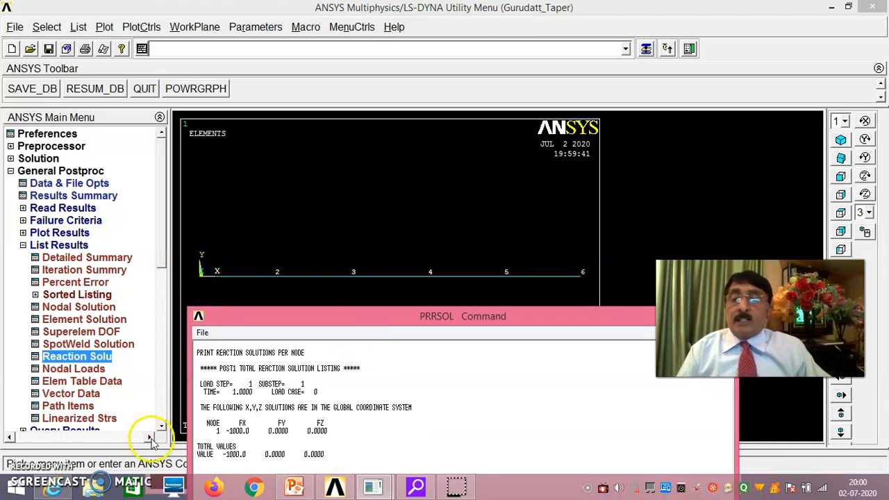
drag(327, 317, 357, 225)
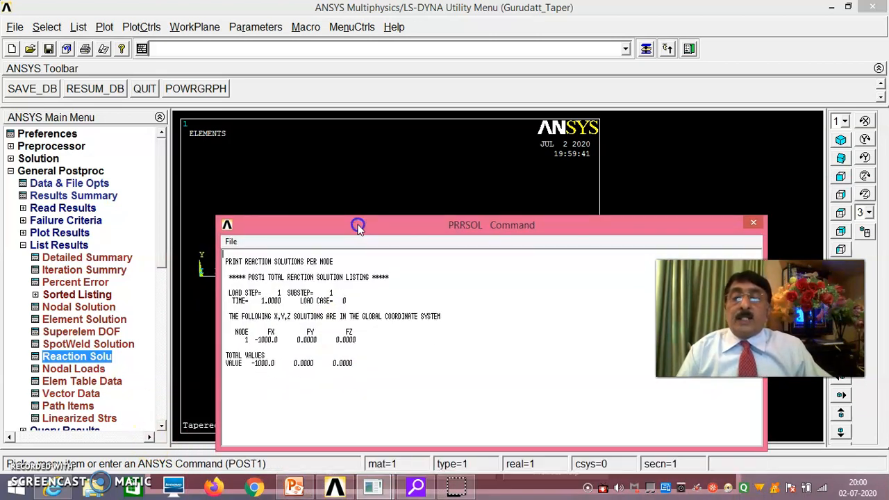
click(753, 224)
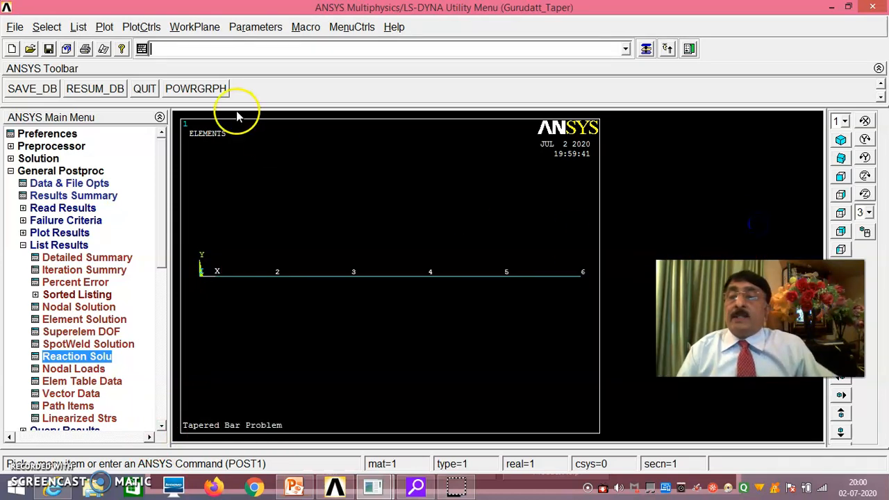
Step: Define an element table item by sequence number with SMISC, 1
scroll(161, 236, down, 1)
scroll(161, 236, down, 2)
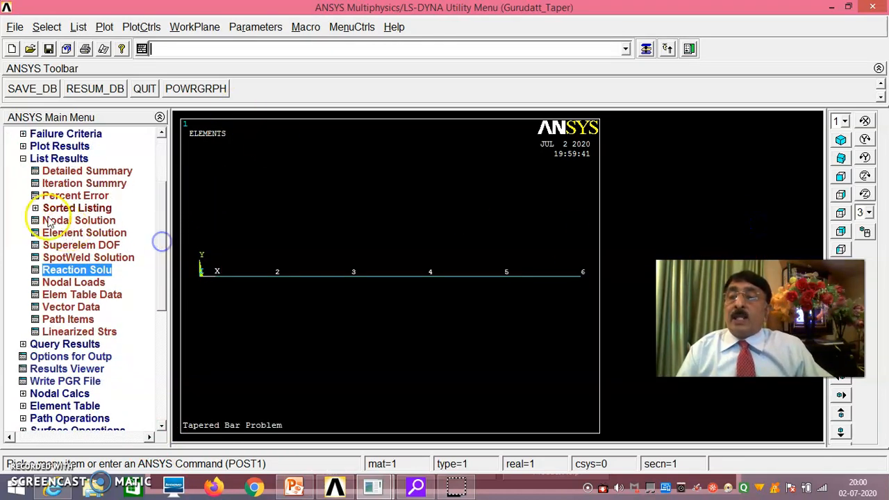
click(23, 158)
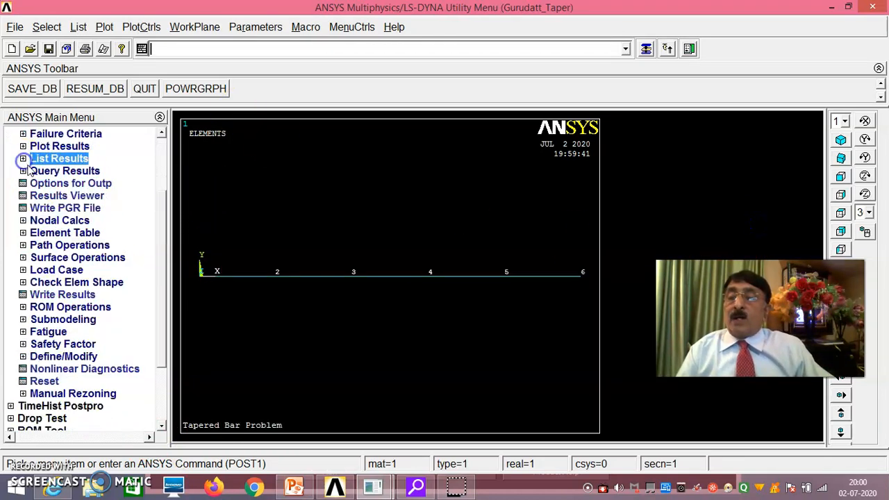
click(59, 232)
click(69, 245)
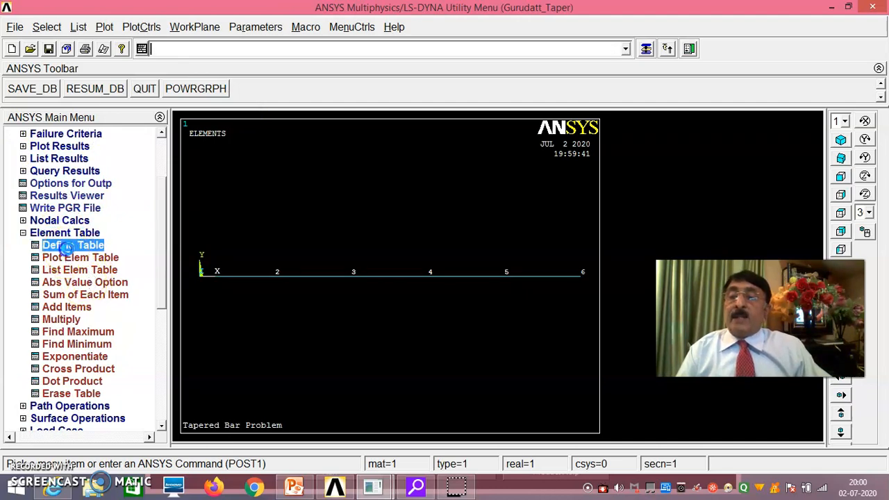
click(142, 334)
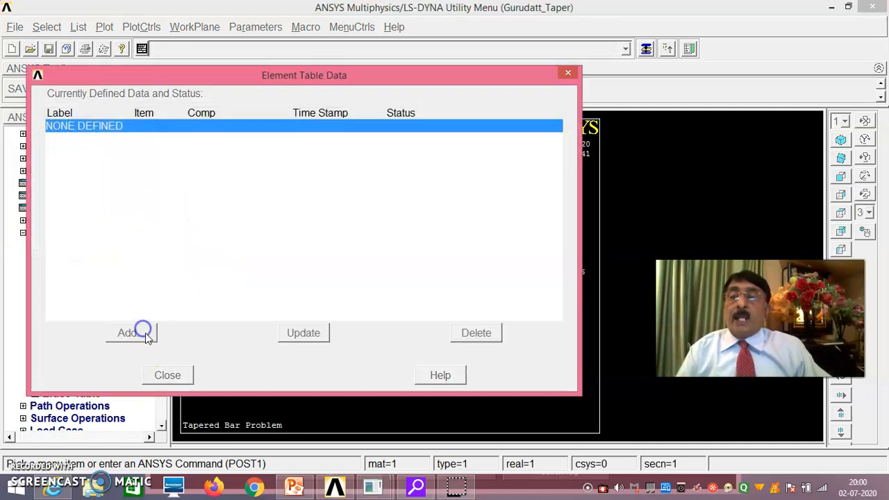
click(522, 221)
drag(522, 221, 521, 246)
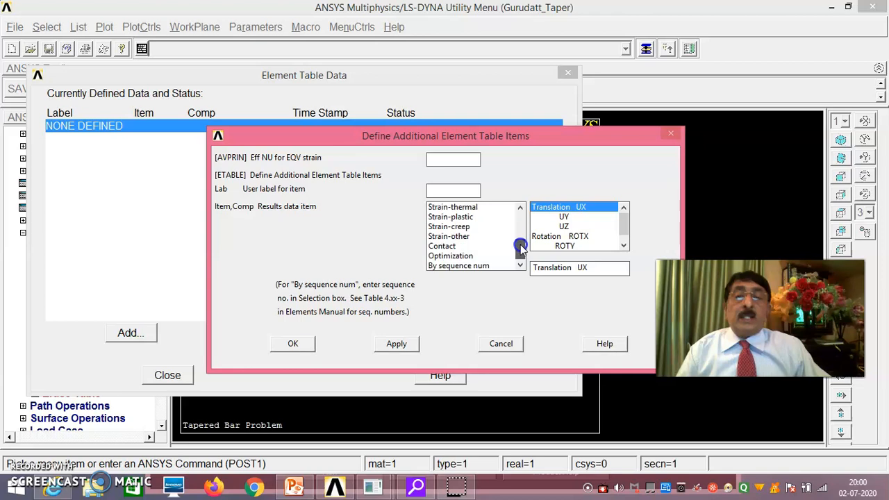
click(479, 266)
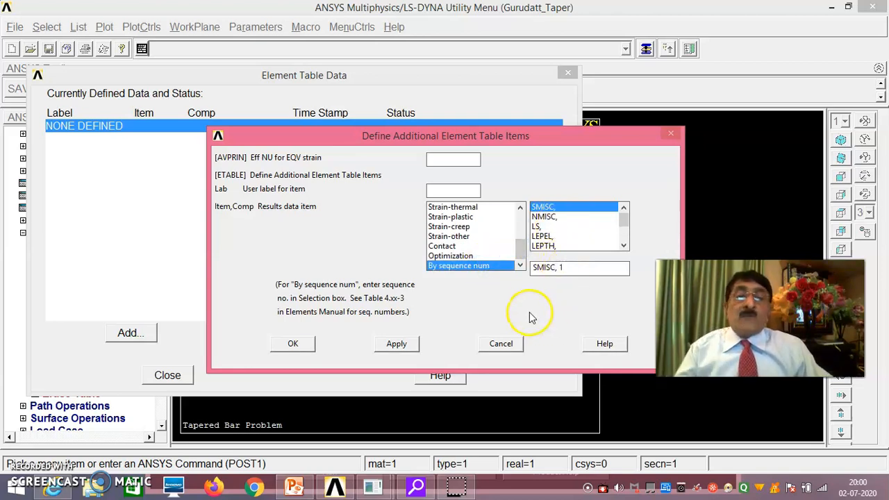
click(408, 346)
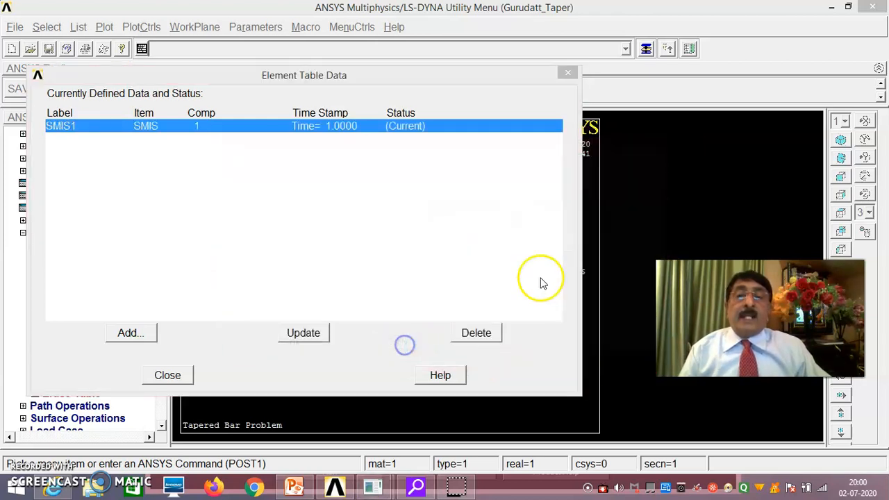
Step: Define a second element table item by sequence number with LS, 1, and close the element table definitions
drag(520, 221, 523, 256)
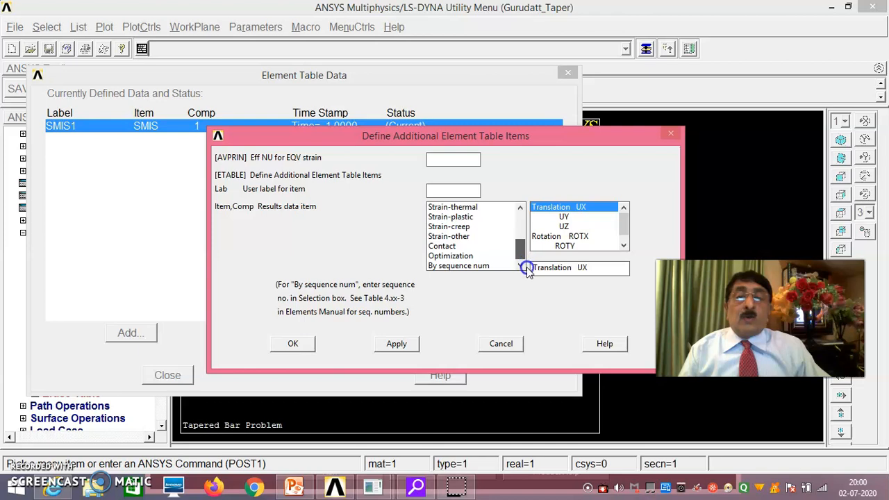
click(479, 266)
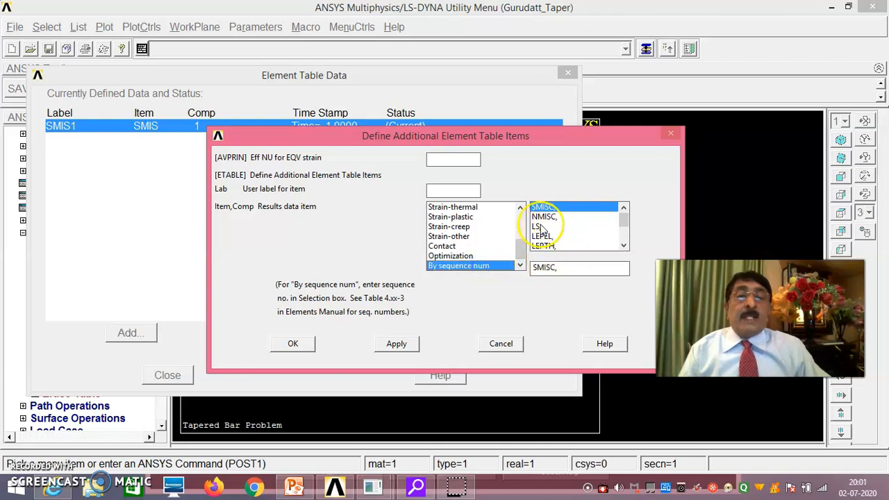
click(541, 227)
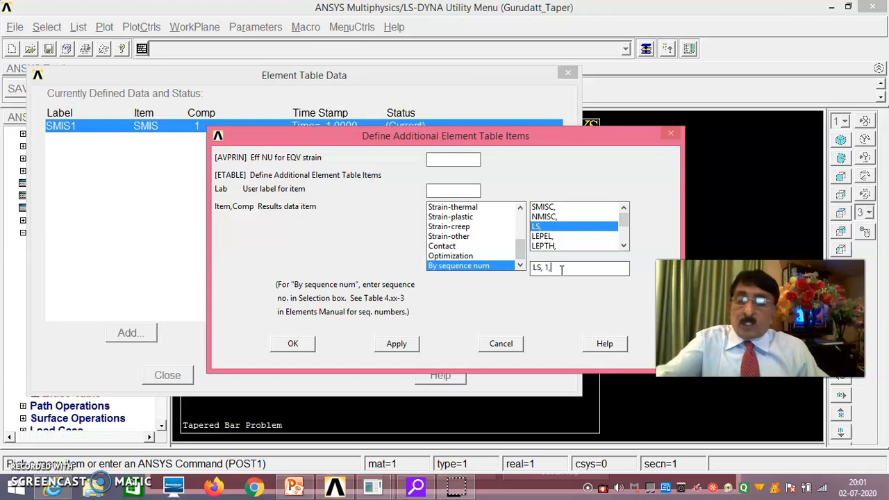
click(292, 343)
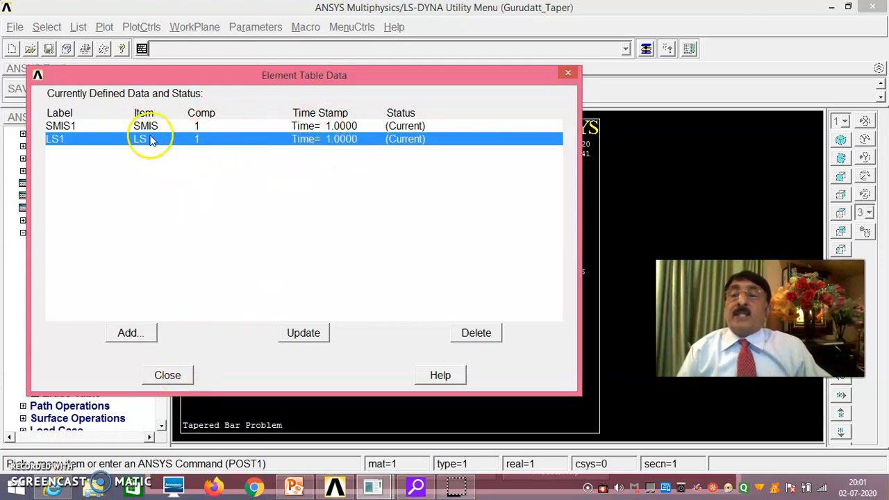
click(170, 376)
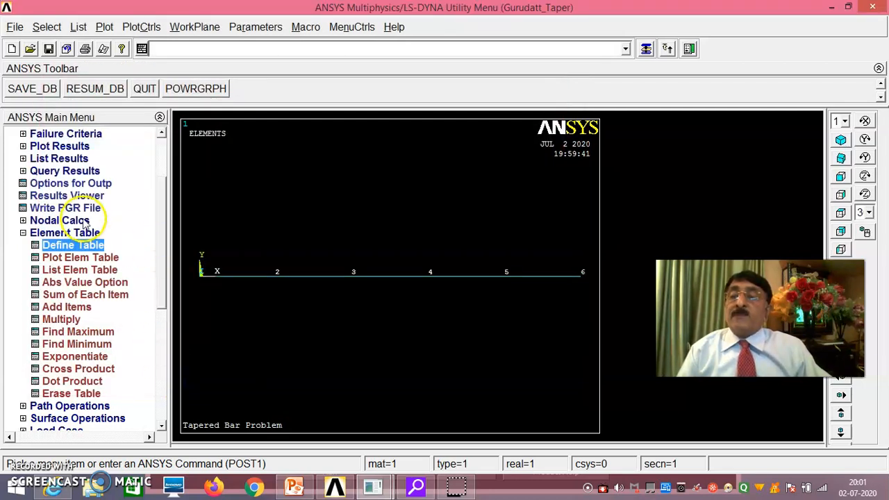
Step: List the element table data for items SMIS1 and LS1, review the values for each element, and close the listing
click(64, 159)
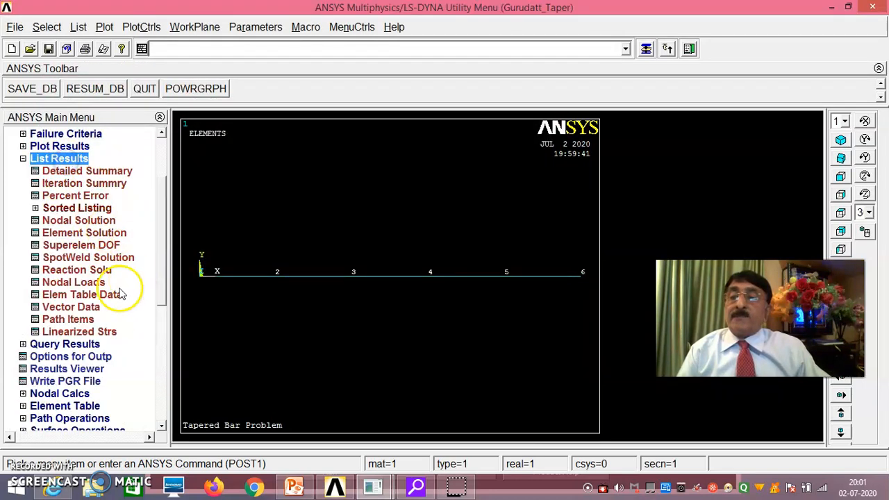
click(80, 295)
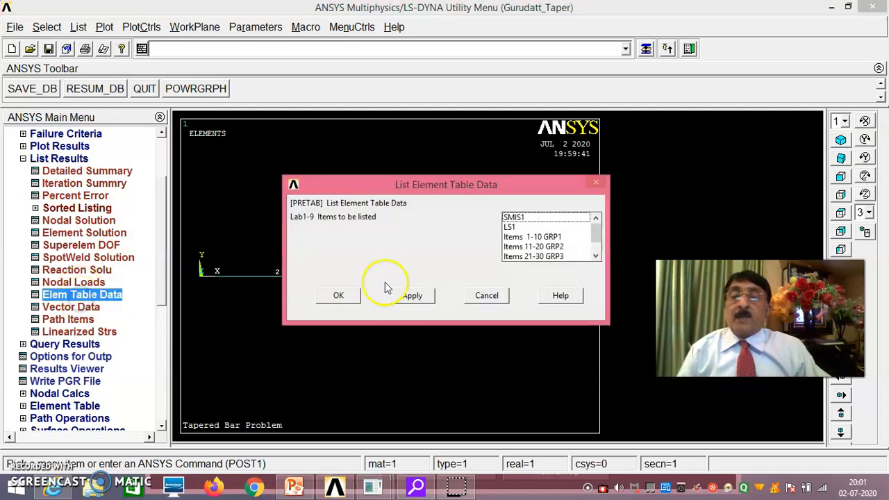
click(511, 219)
click(511, 228)
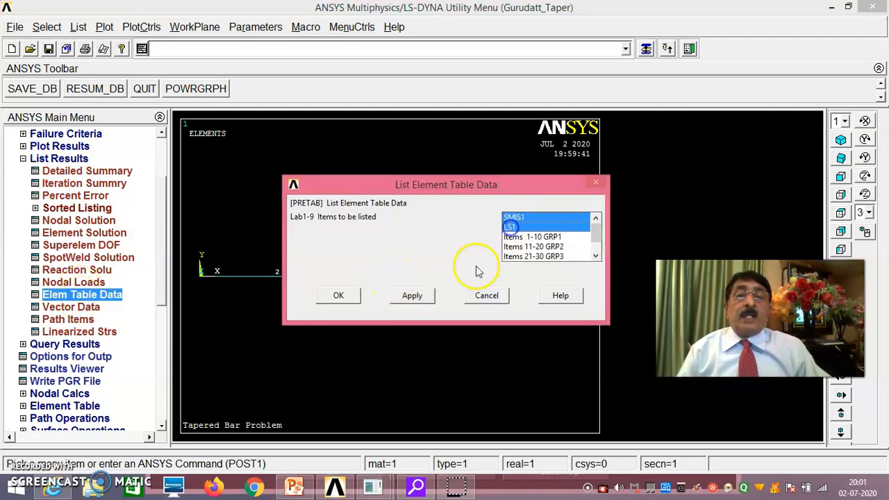
click(339, 295)
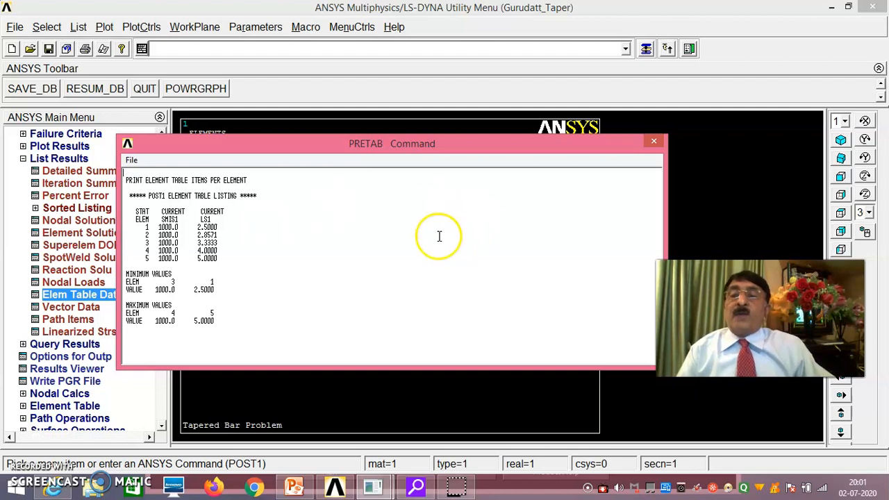
click(132, 161)
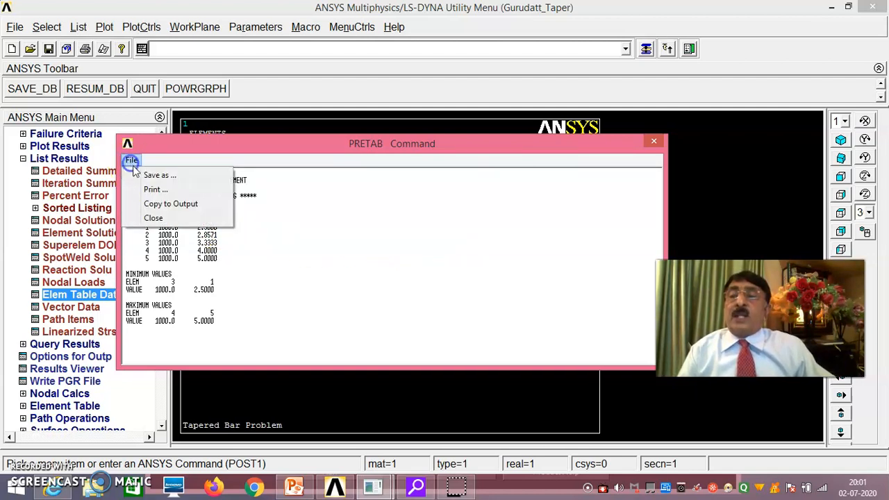
click(156, 218)
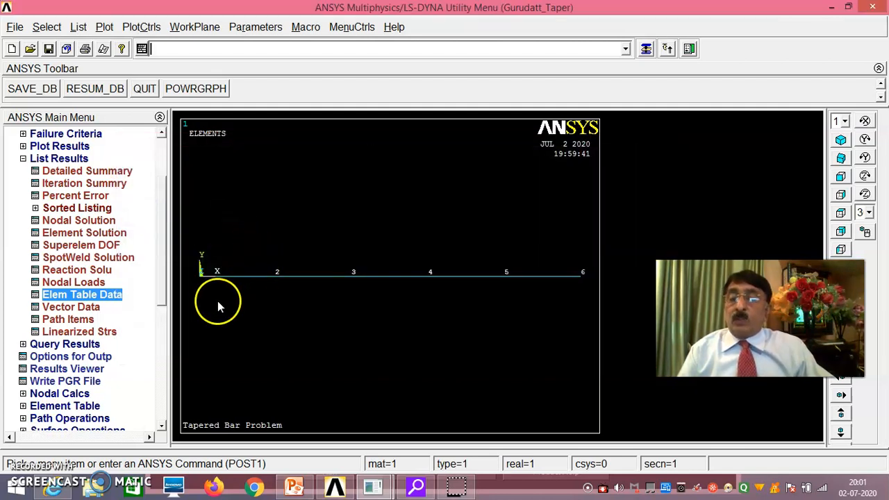